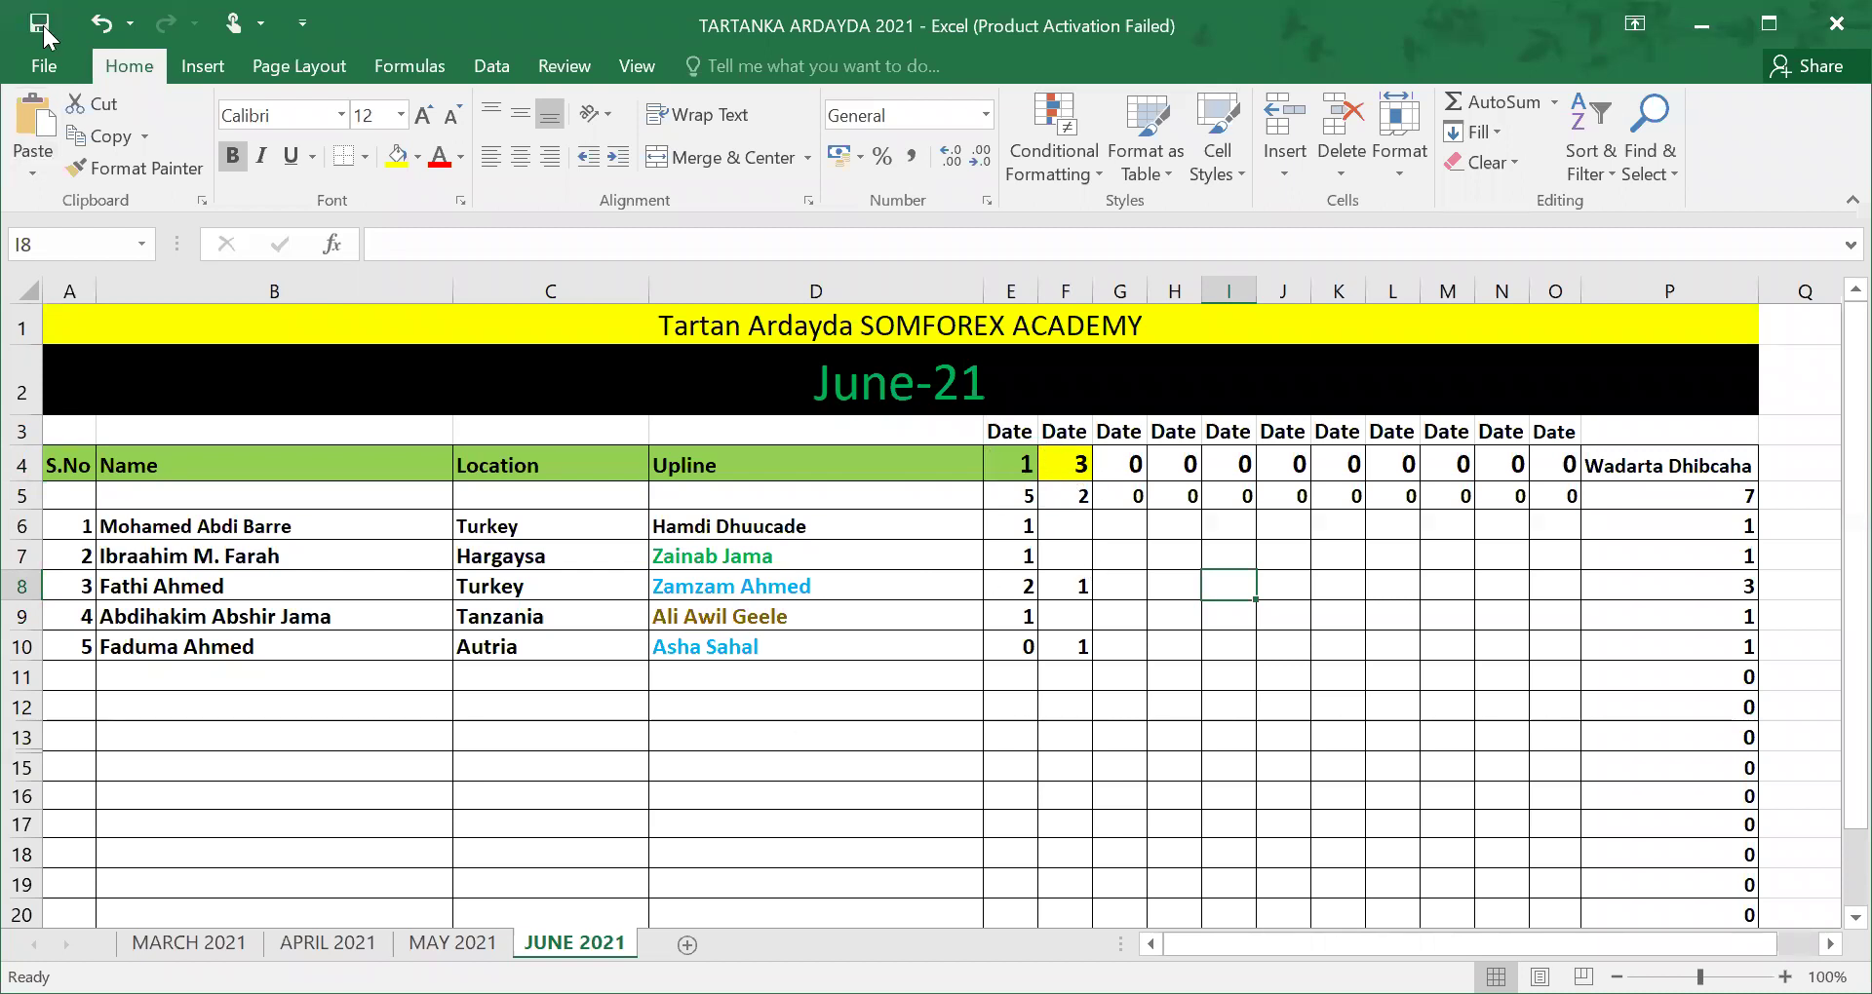
Step: Save the attendance workbook and select cell A11 in the first empty row
click(1246, 668)
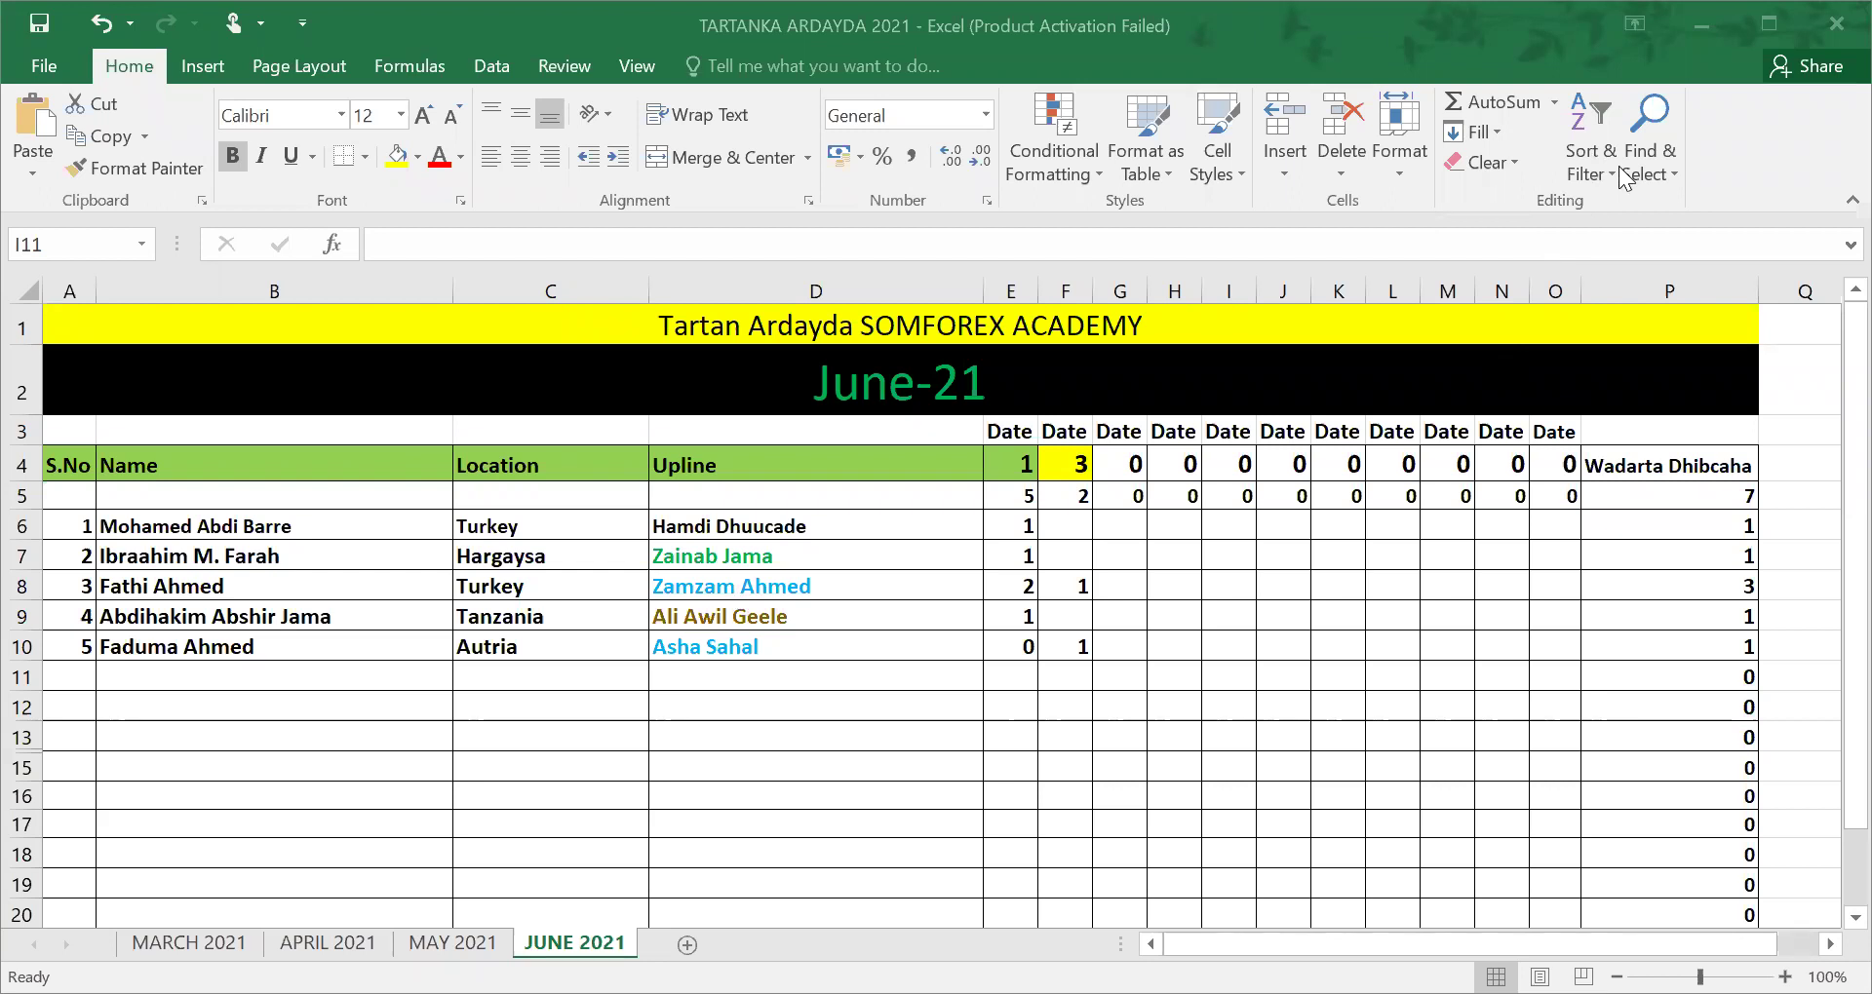
click(41, 25)
click(78, 675)
Step: Enter serial number 6 and the new student's full name in row 11
text(6)
click(145, 680)
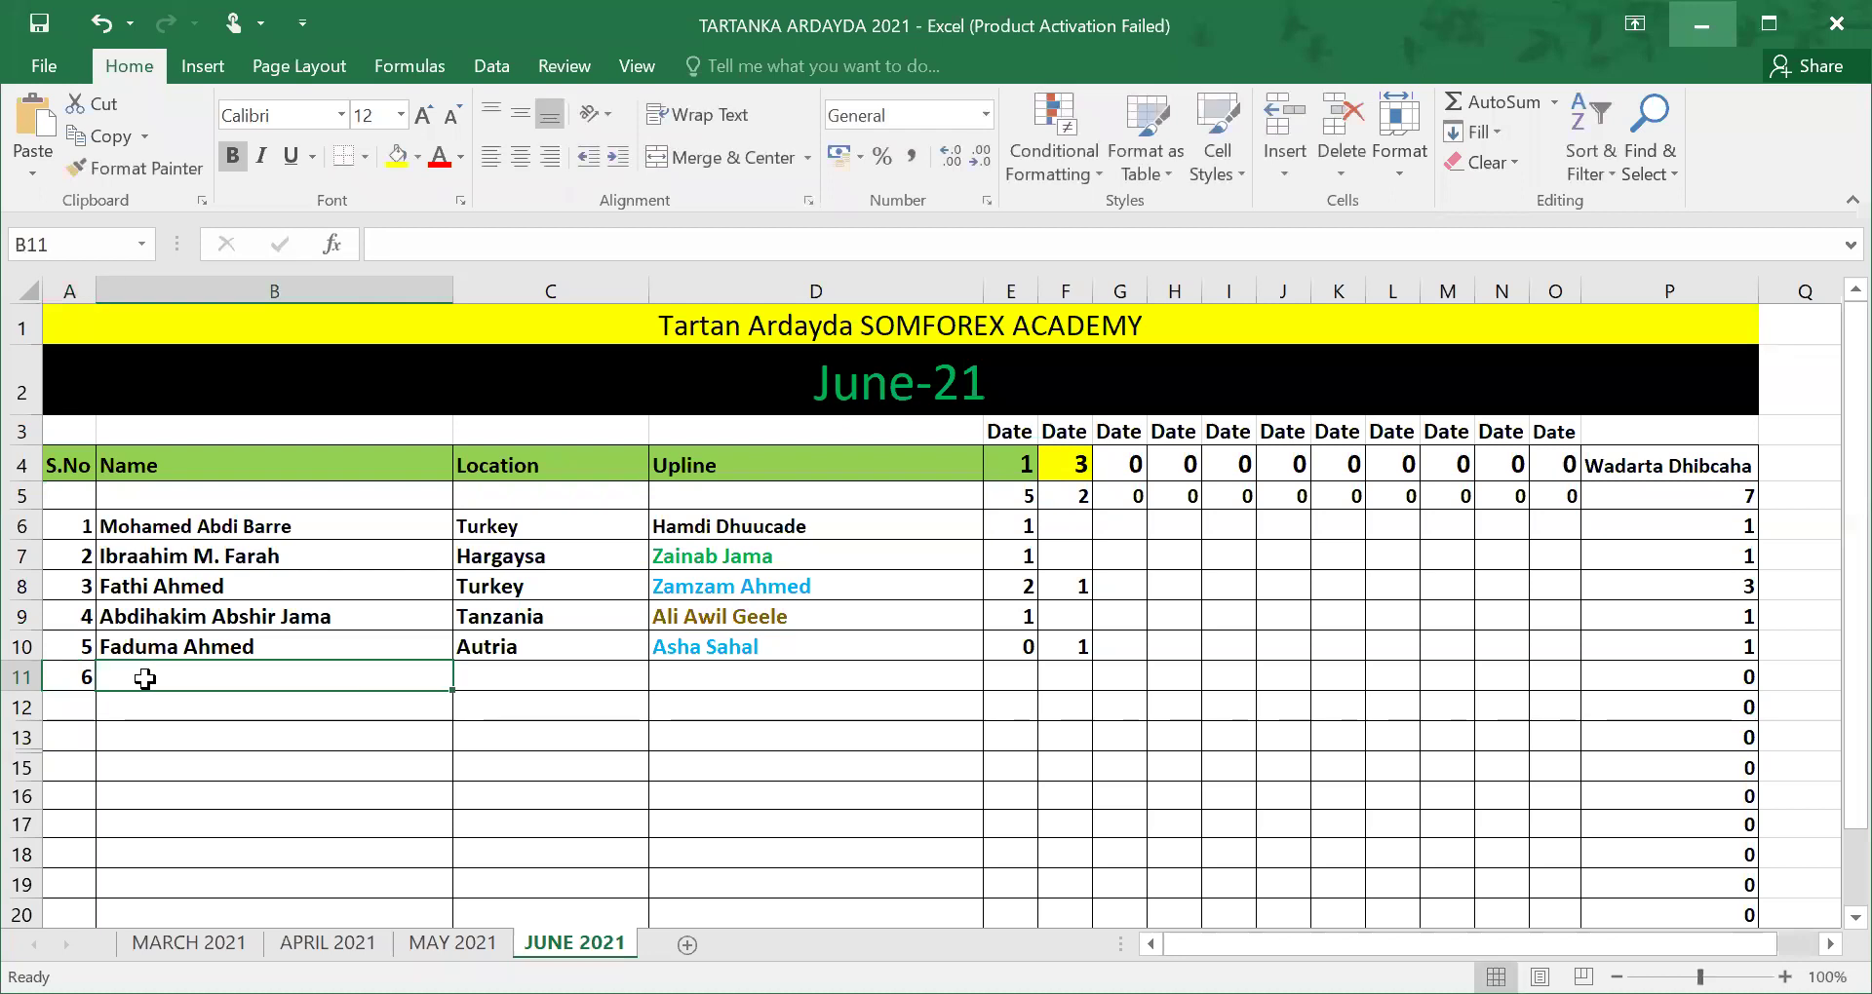
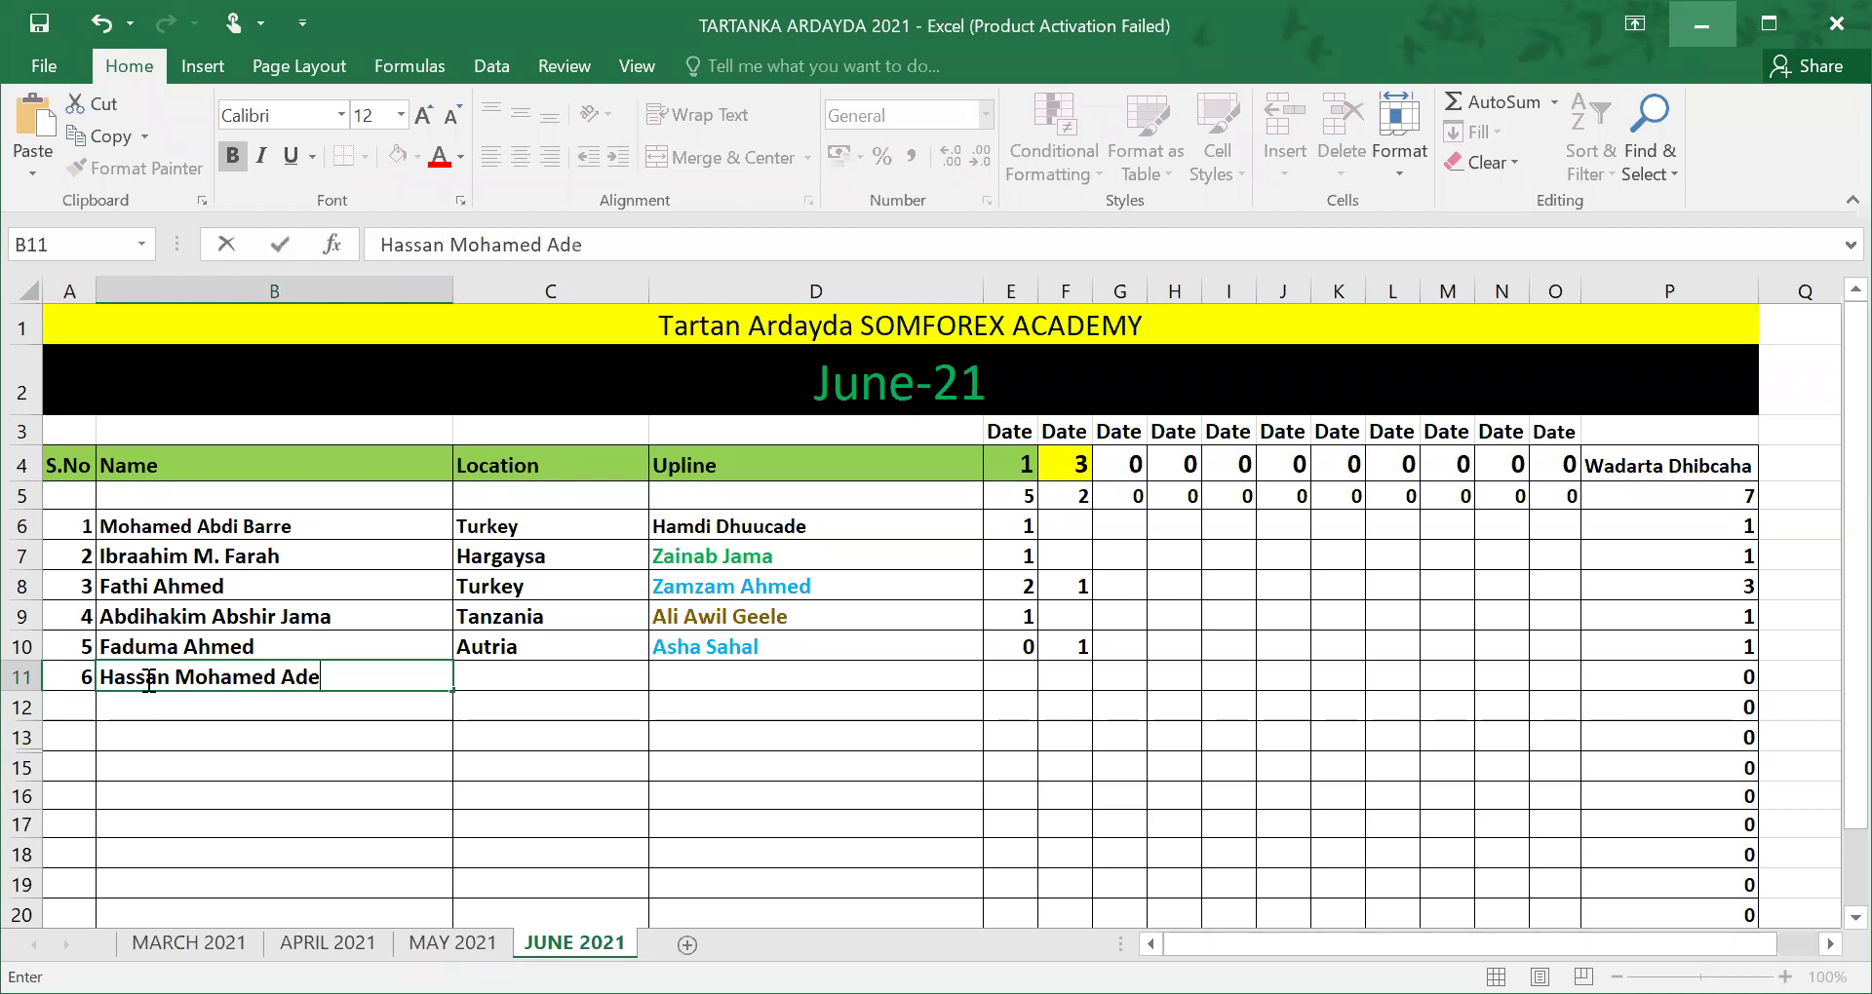
key(Tab)
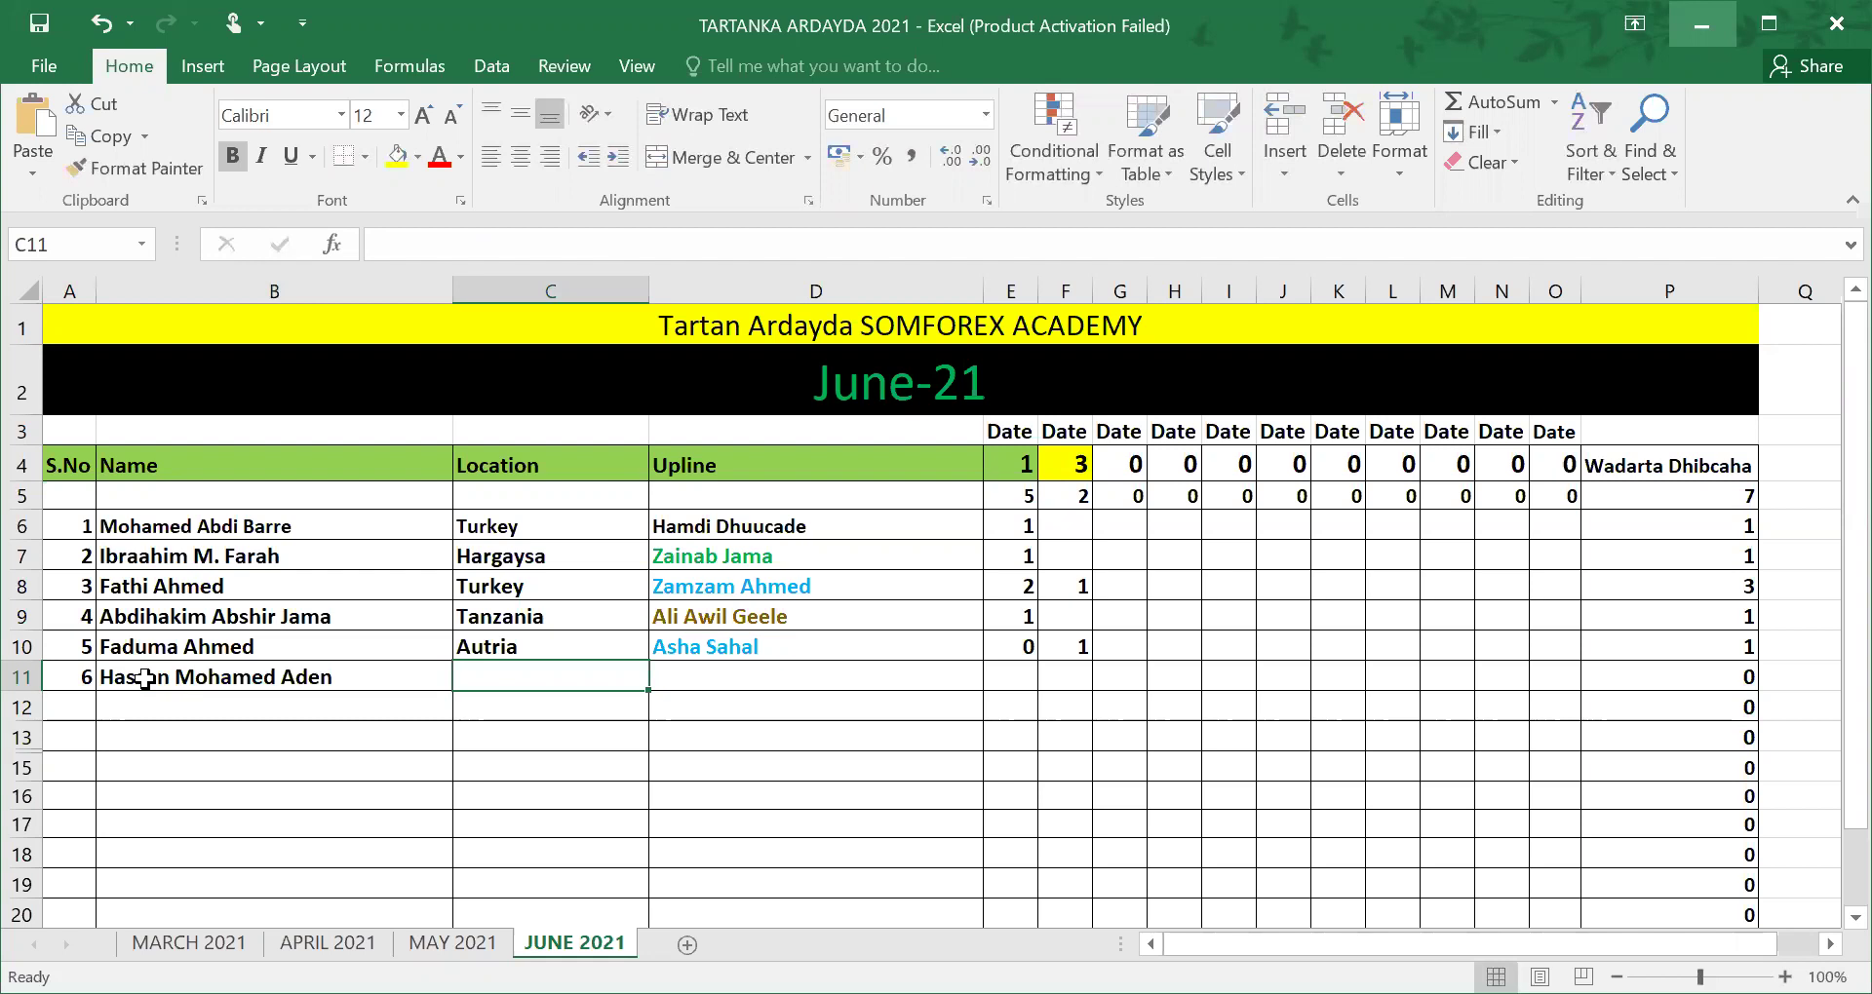
Step: Fill in the student's upline, mark 1 in F11, and save the workbook
key(Tab)
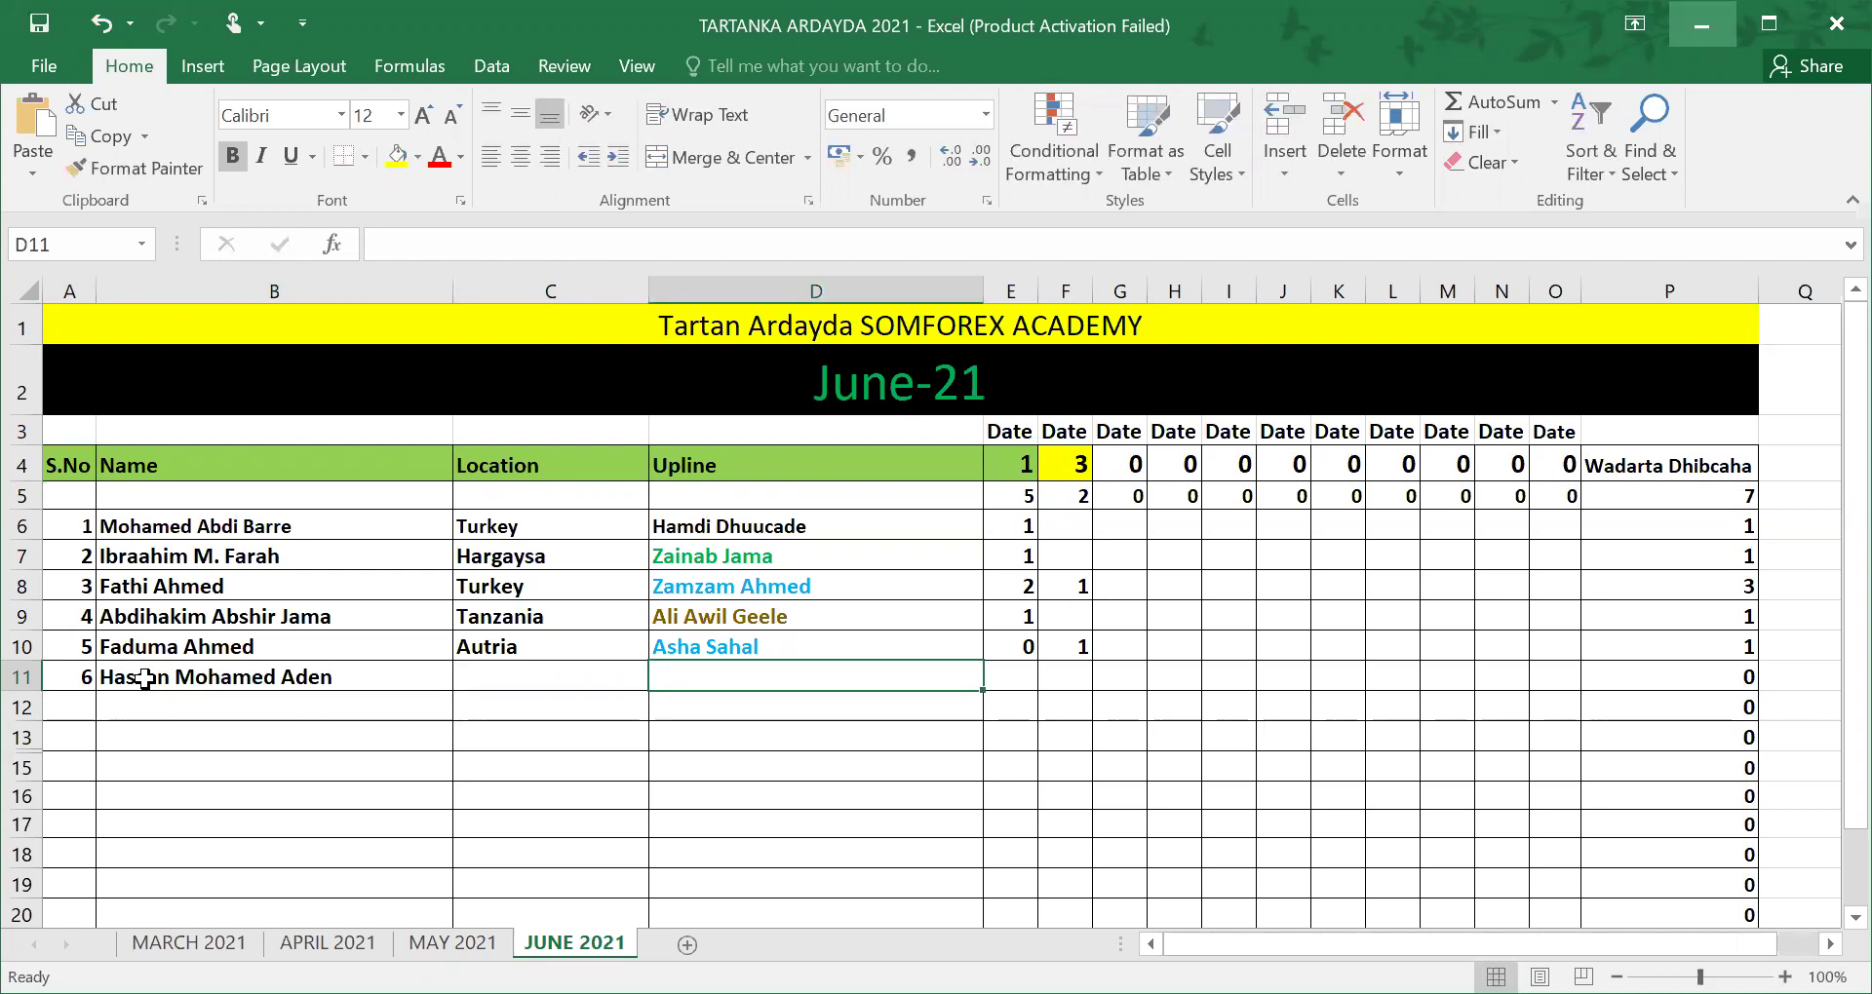
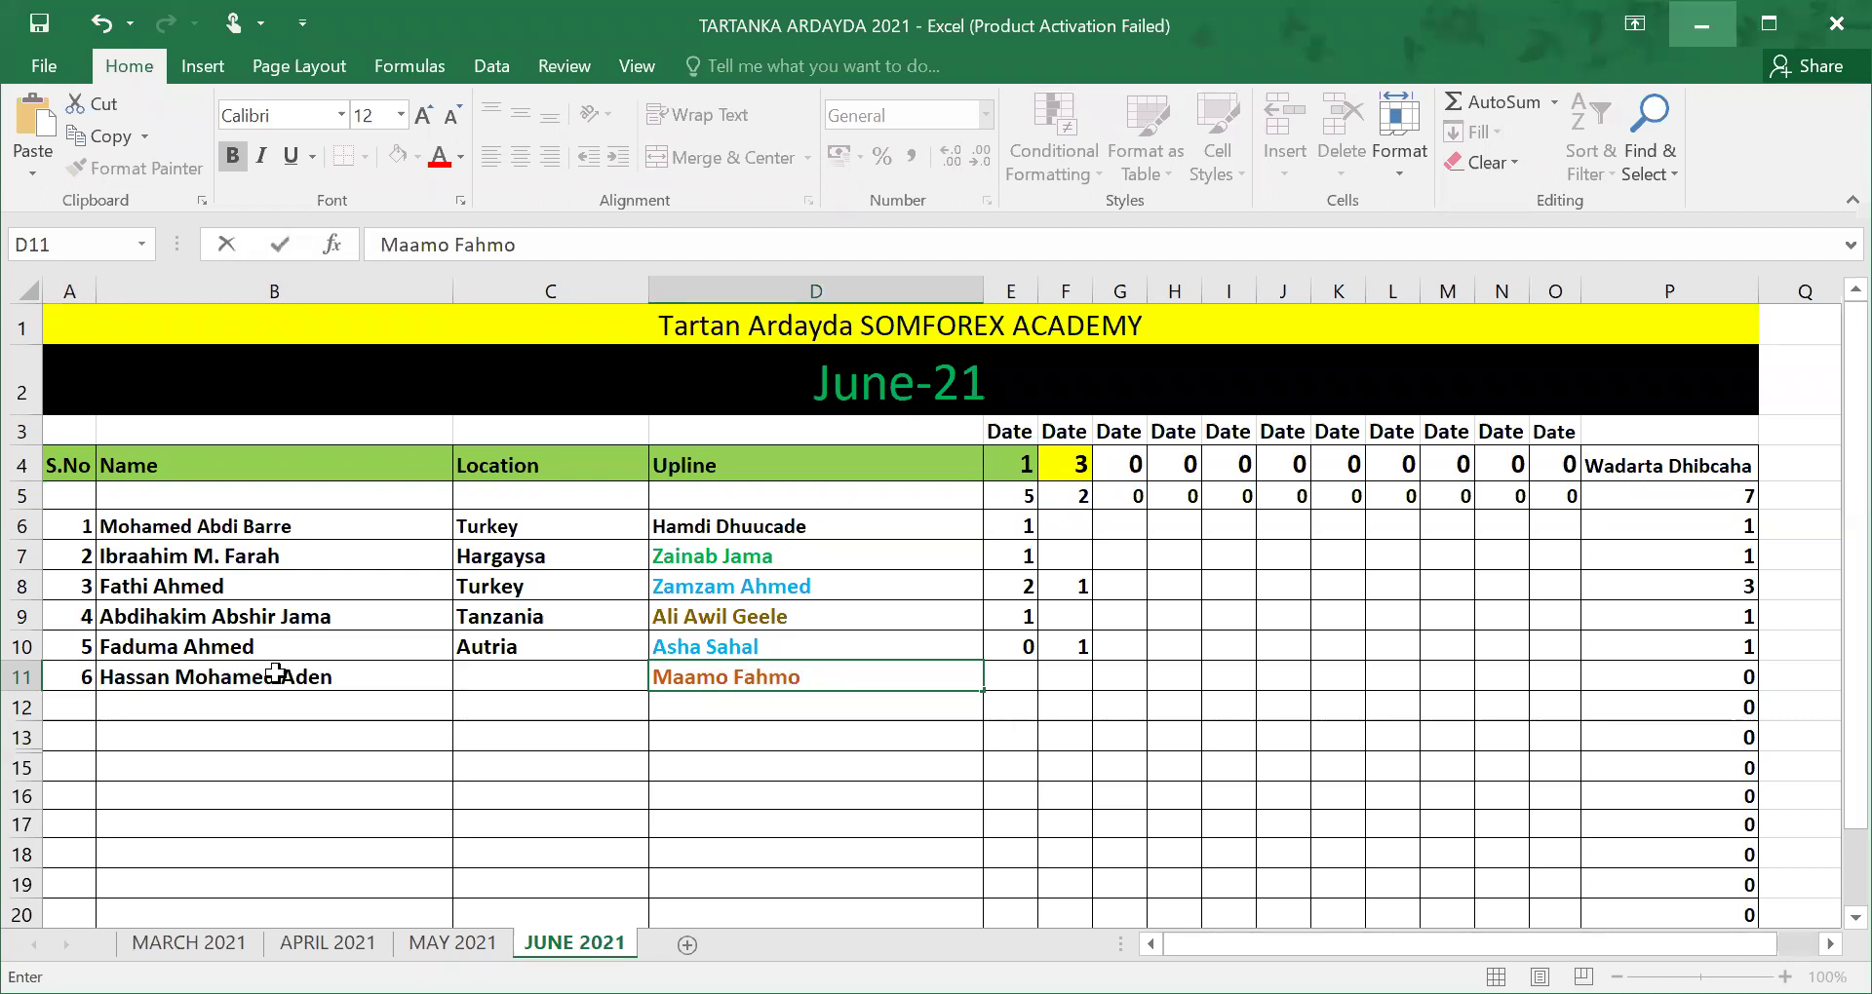
click(1077, 676)
text(1)
click(761, 743)
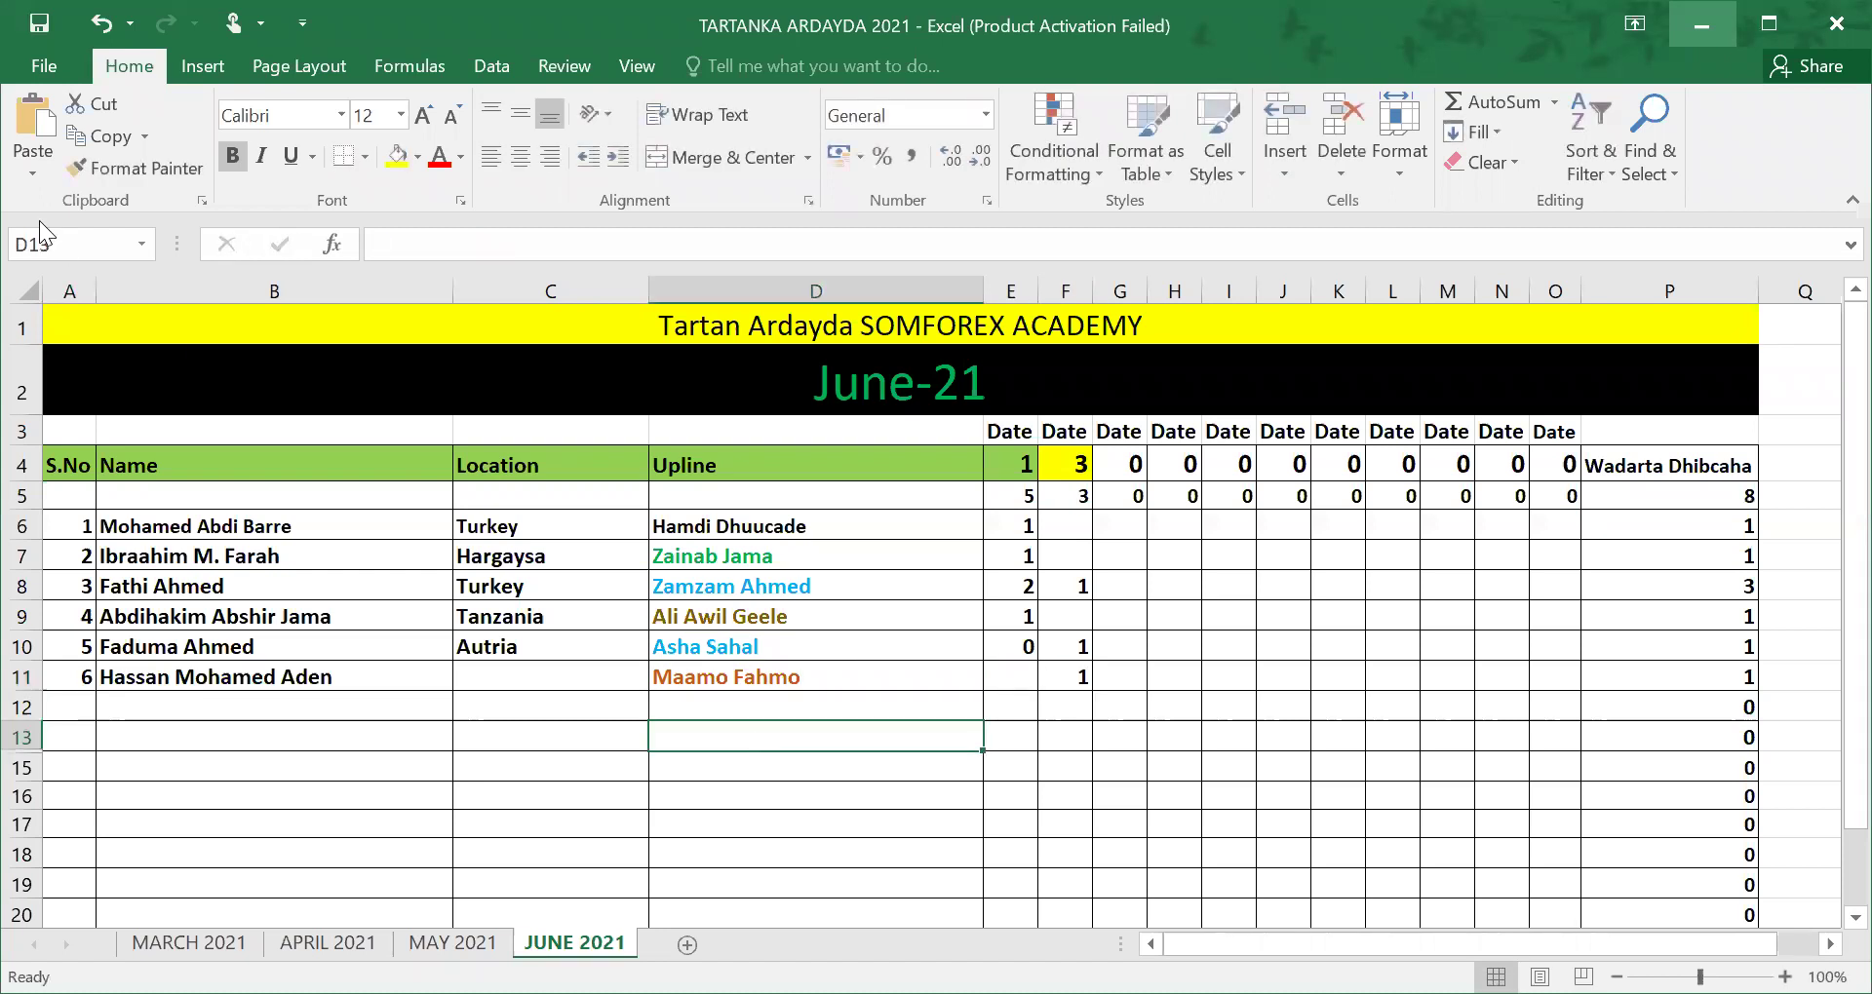
click(39, 25)
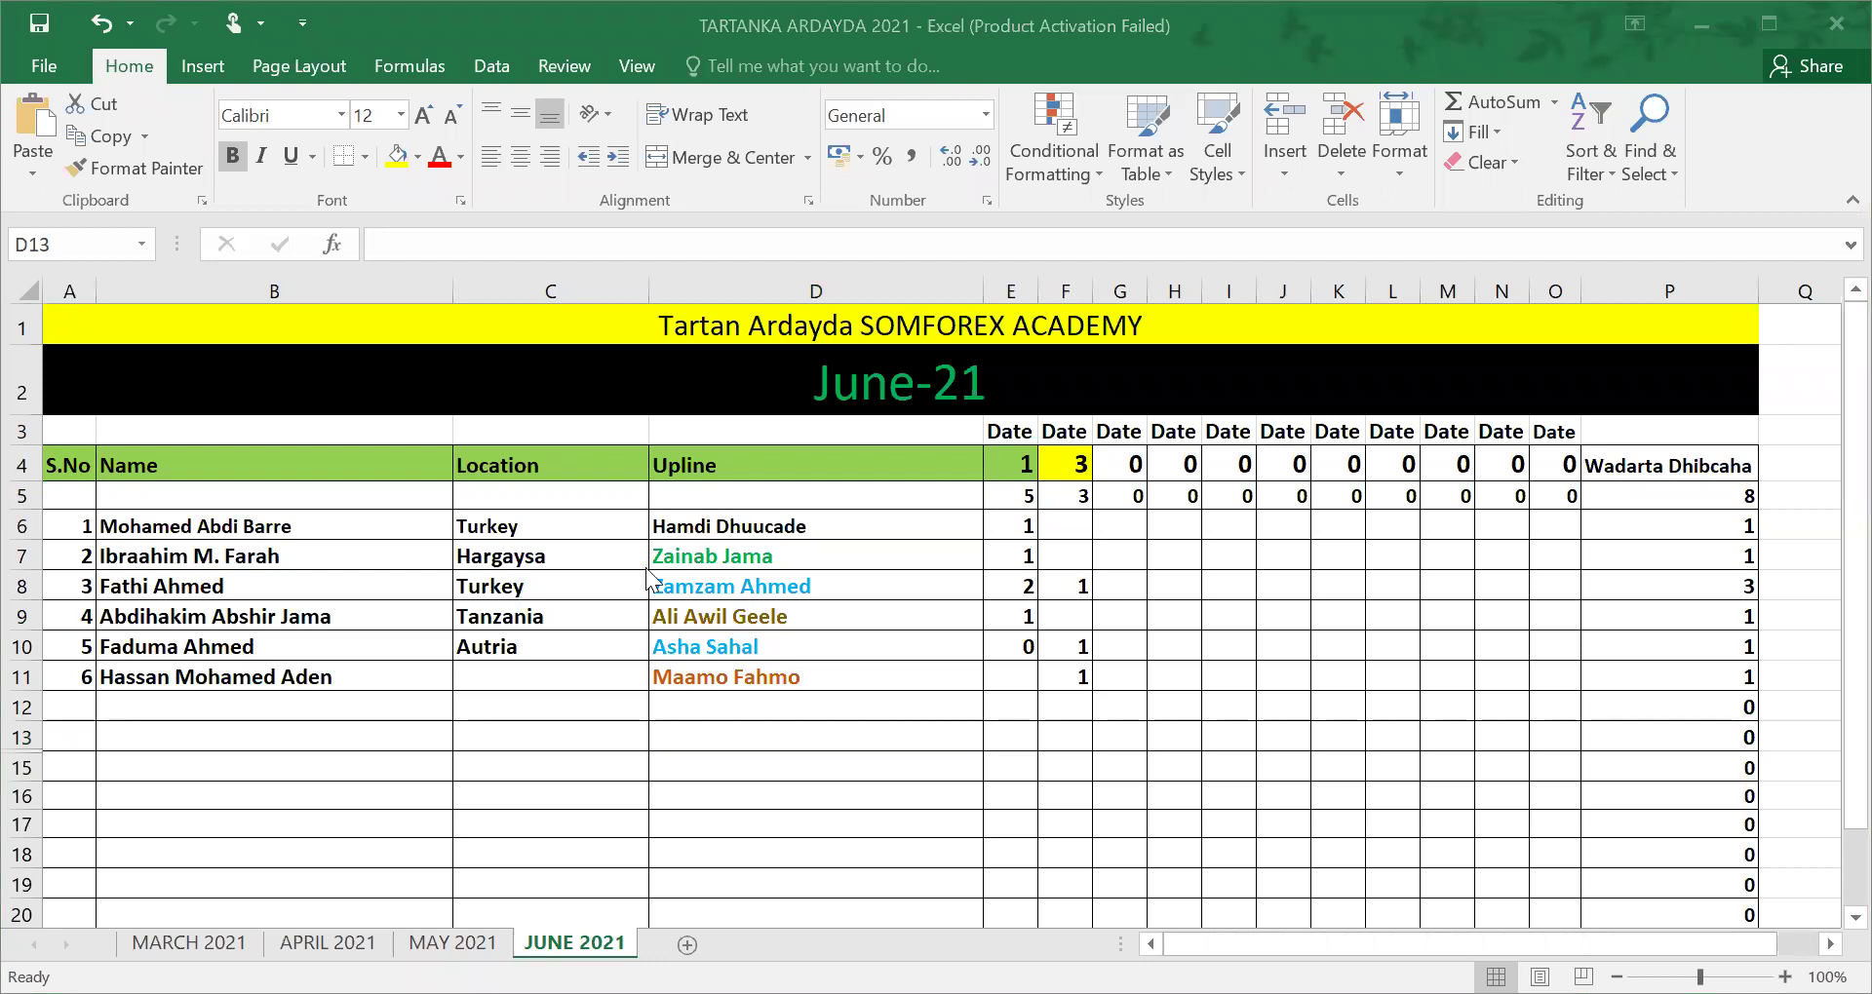
Step: Set the student's location to SA in C11 and enter 0 in E11
click(539, 668)
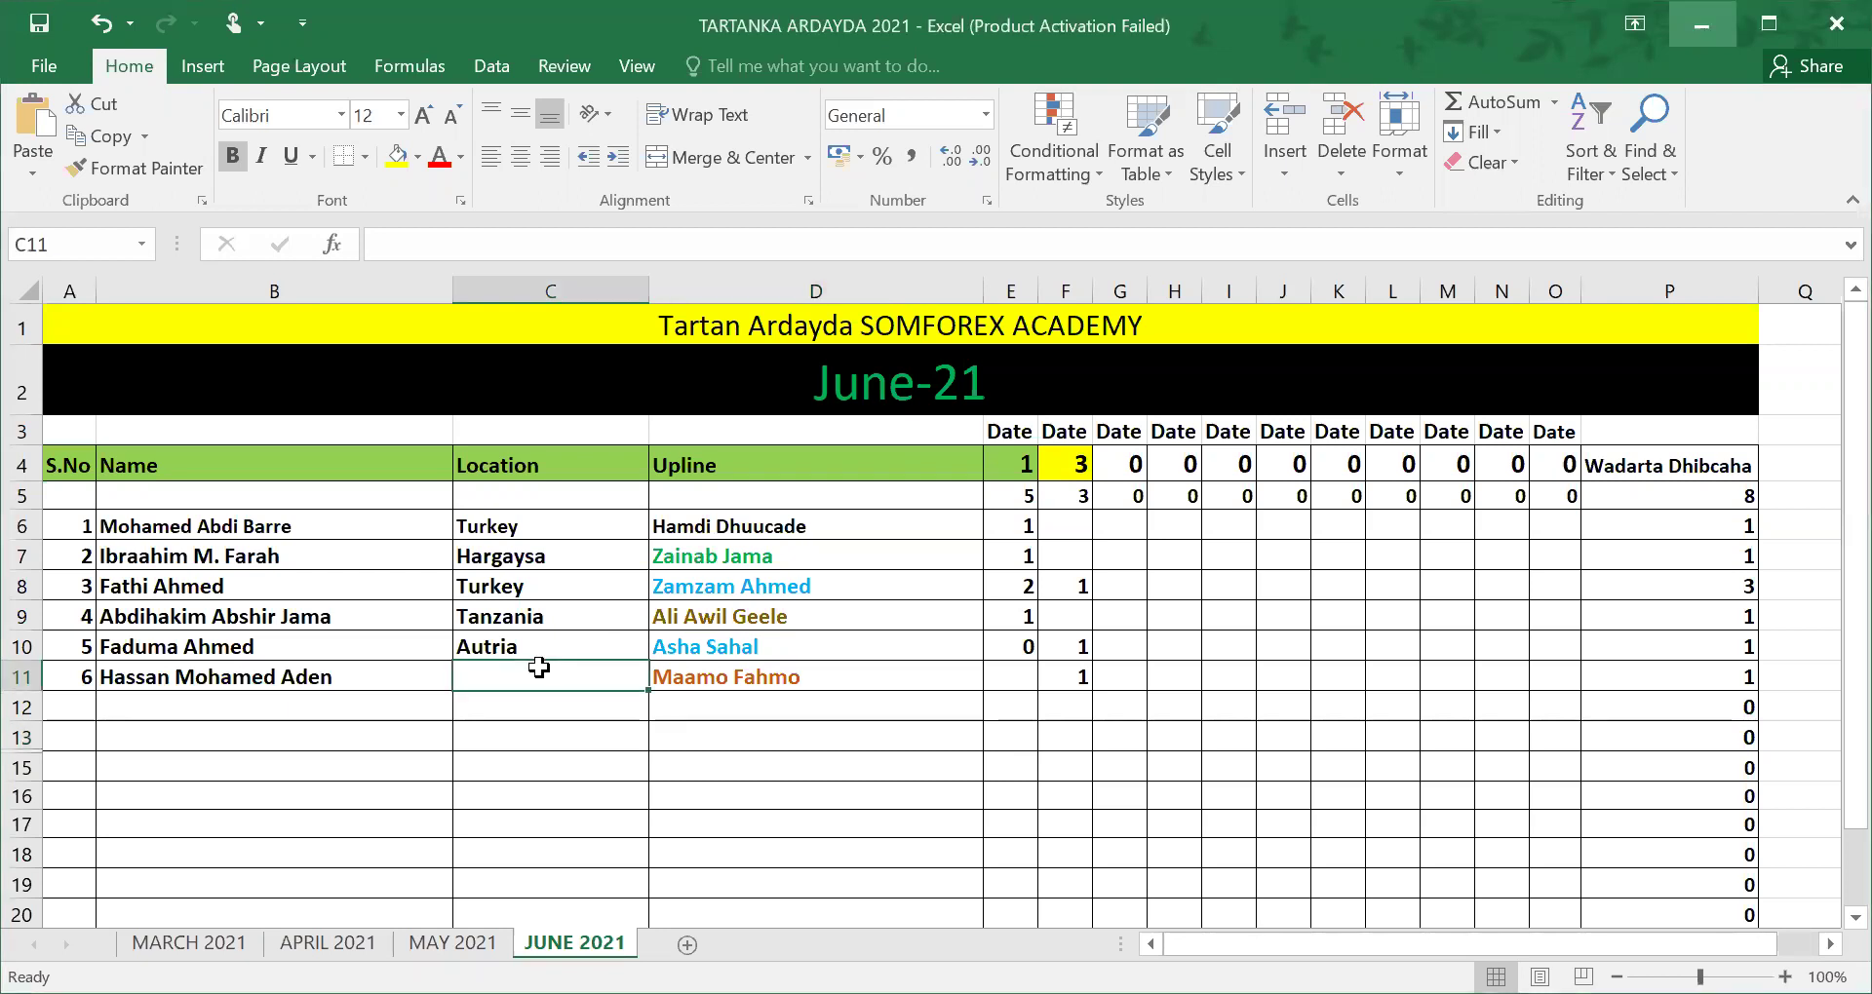
text(SA)
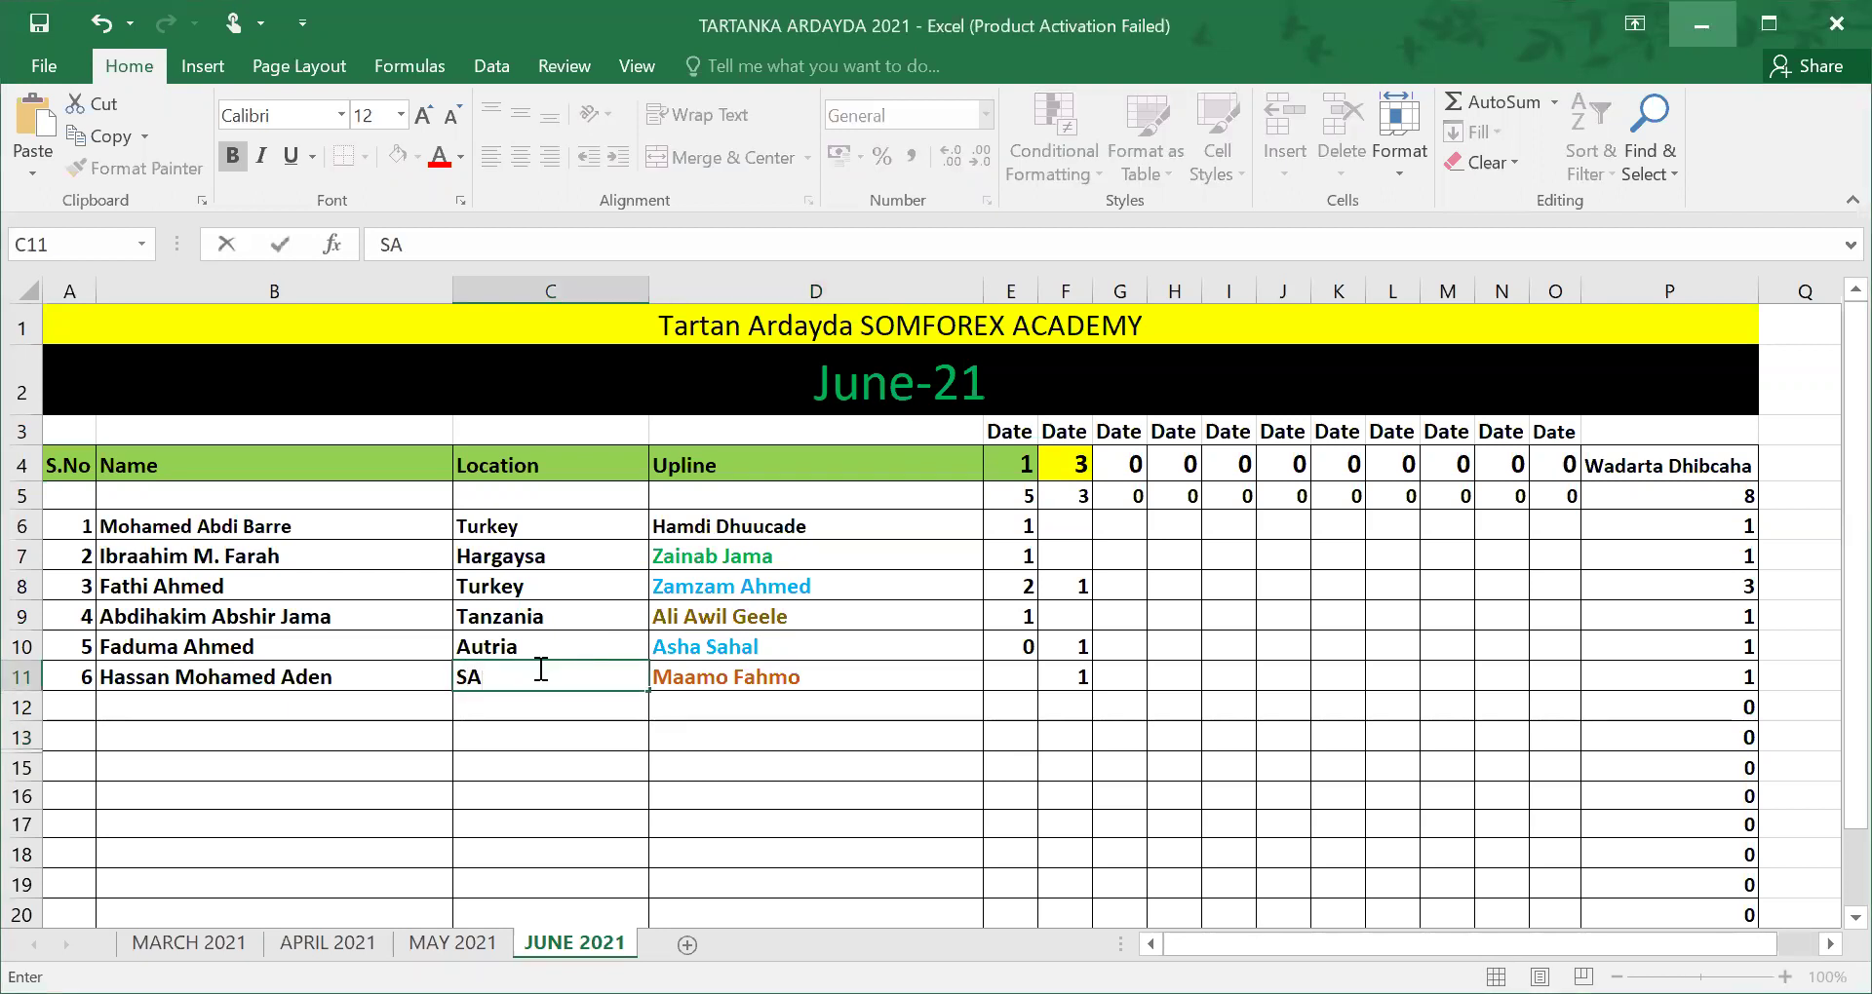
click(936, 671)
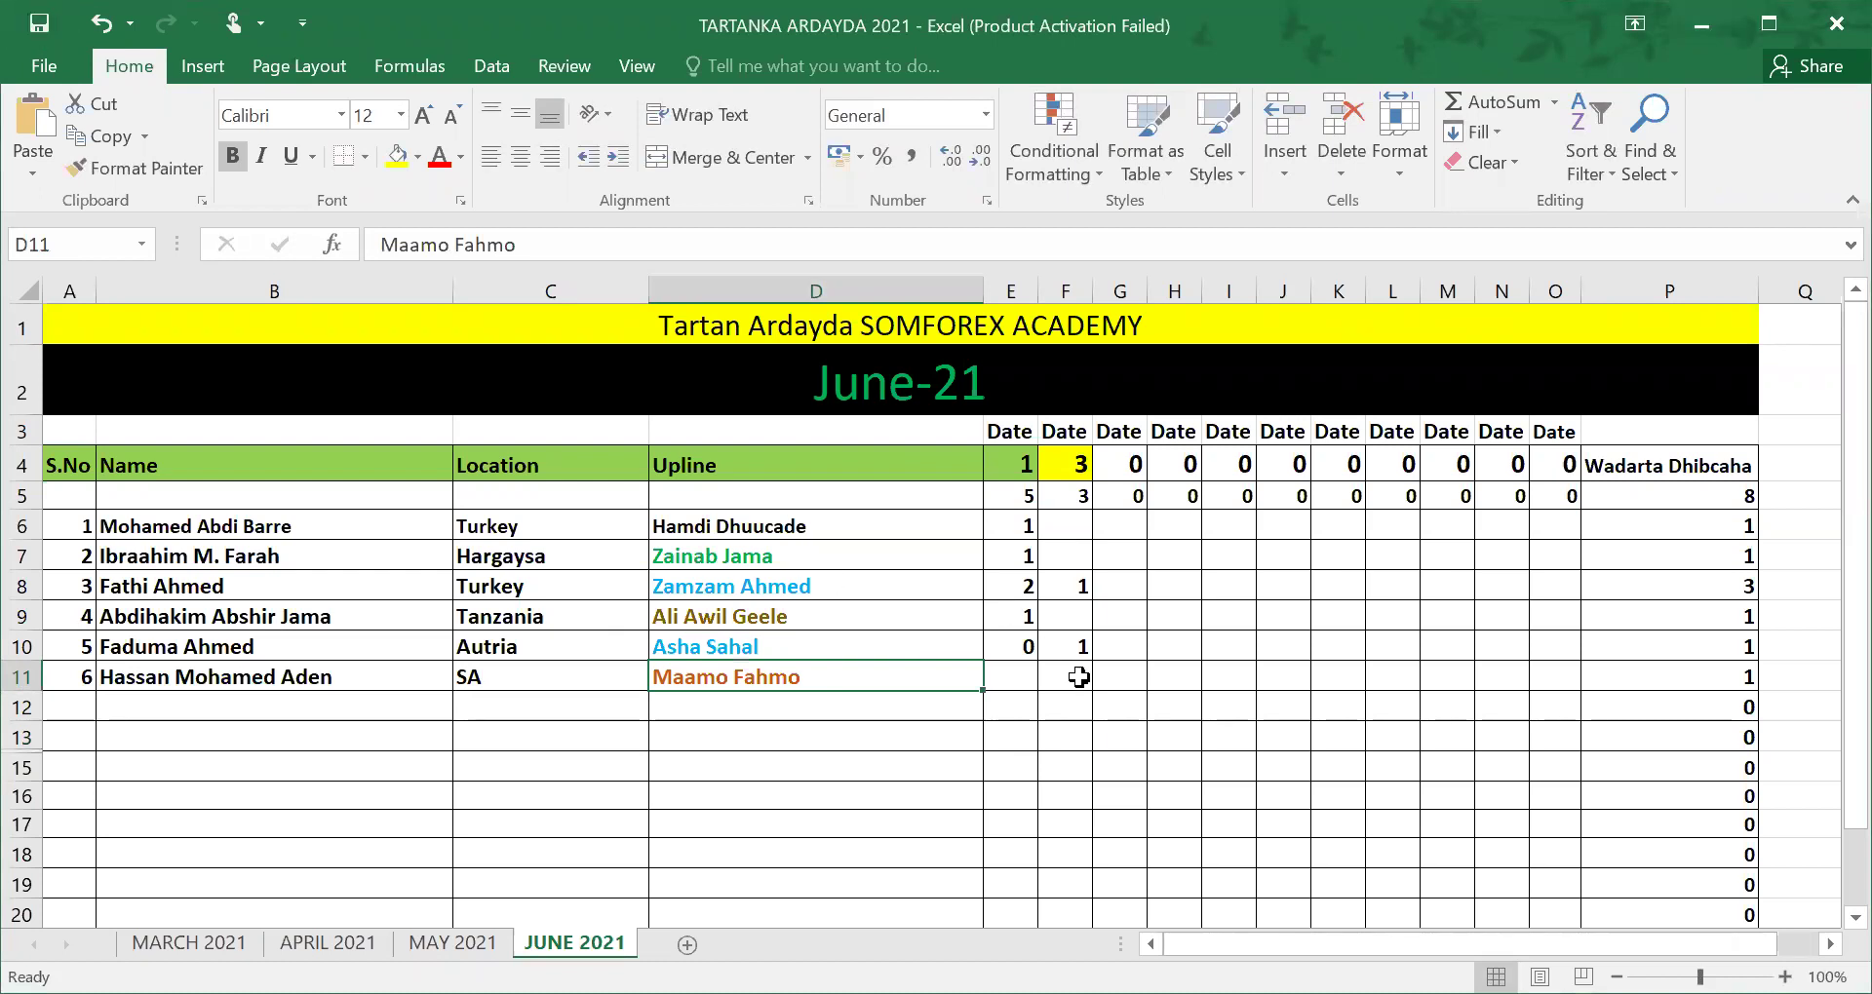
click(1018, 676)
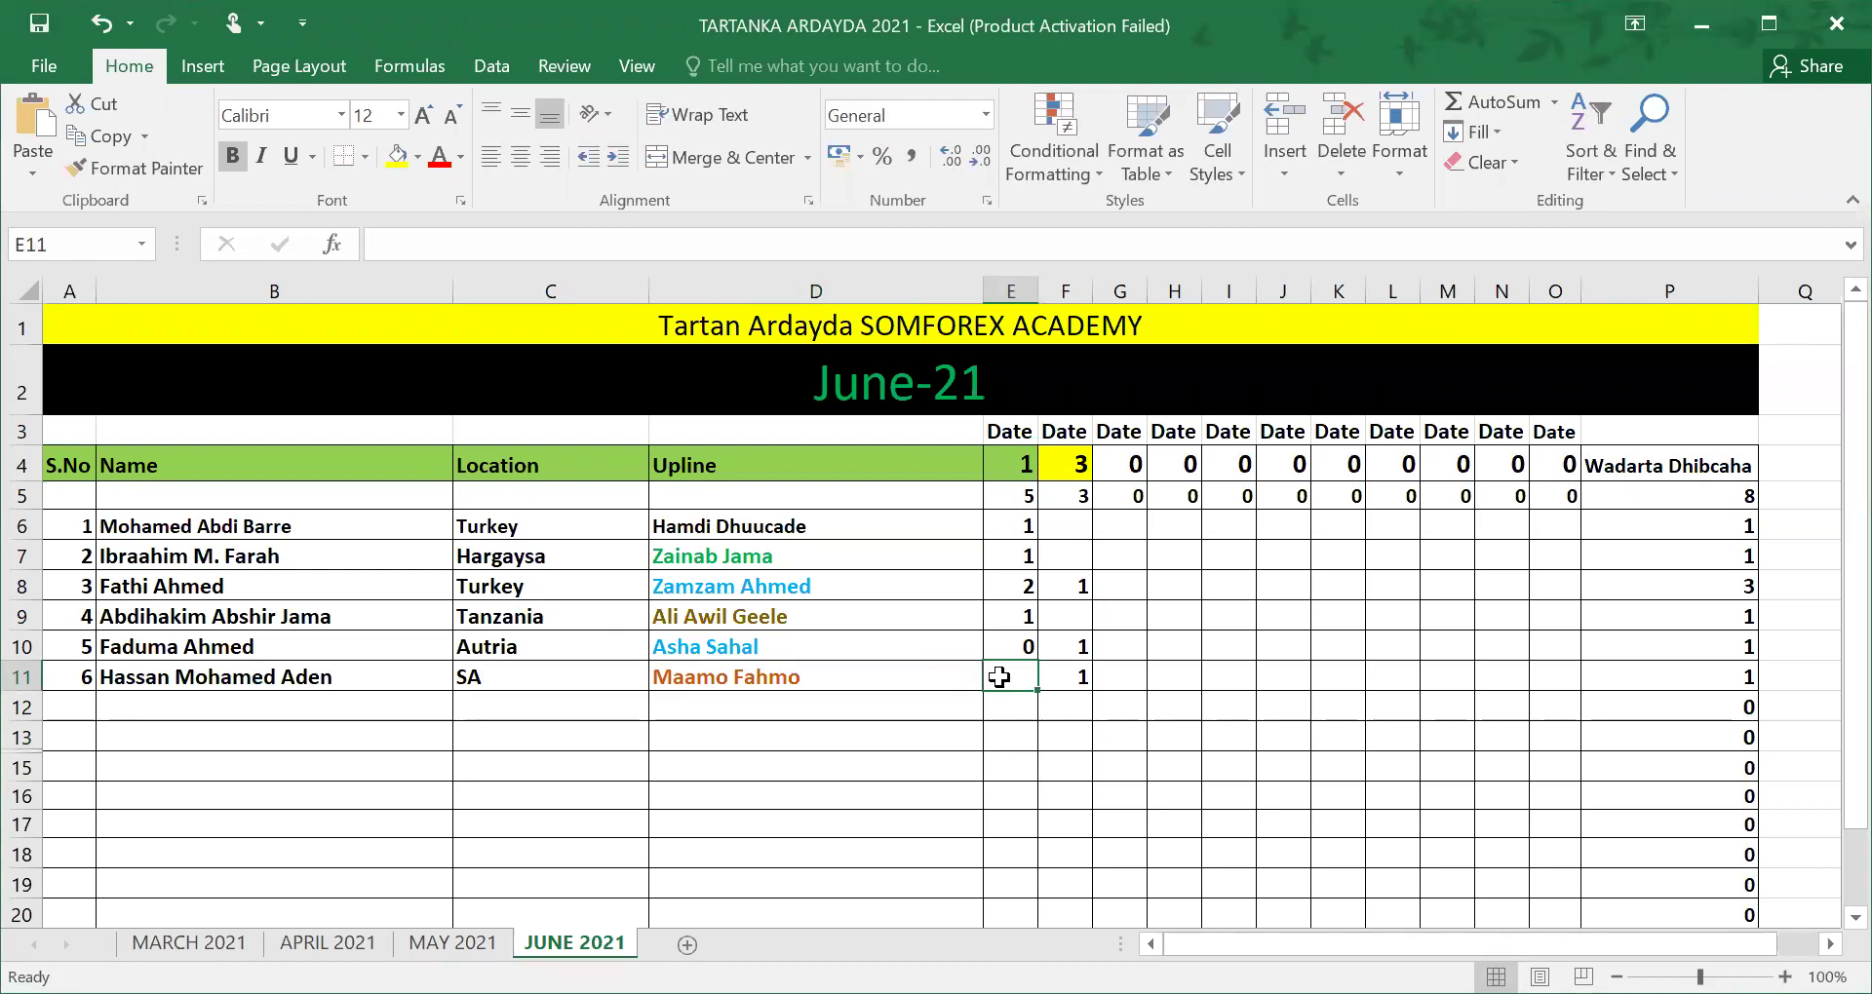
text(0)
click(826, 758)
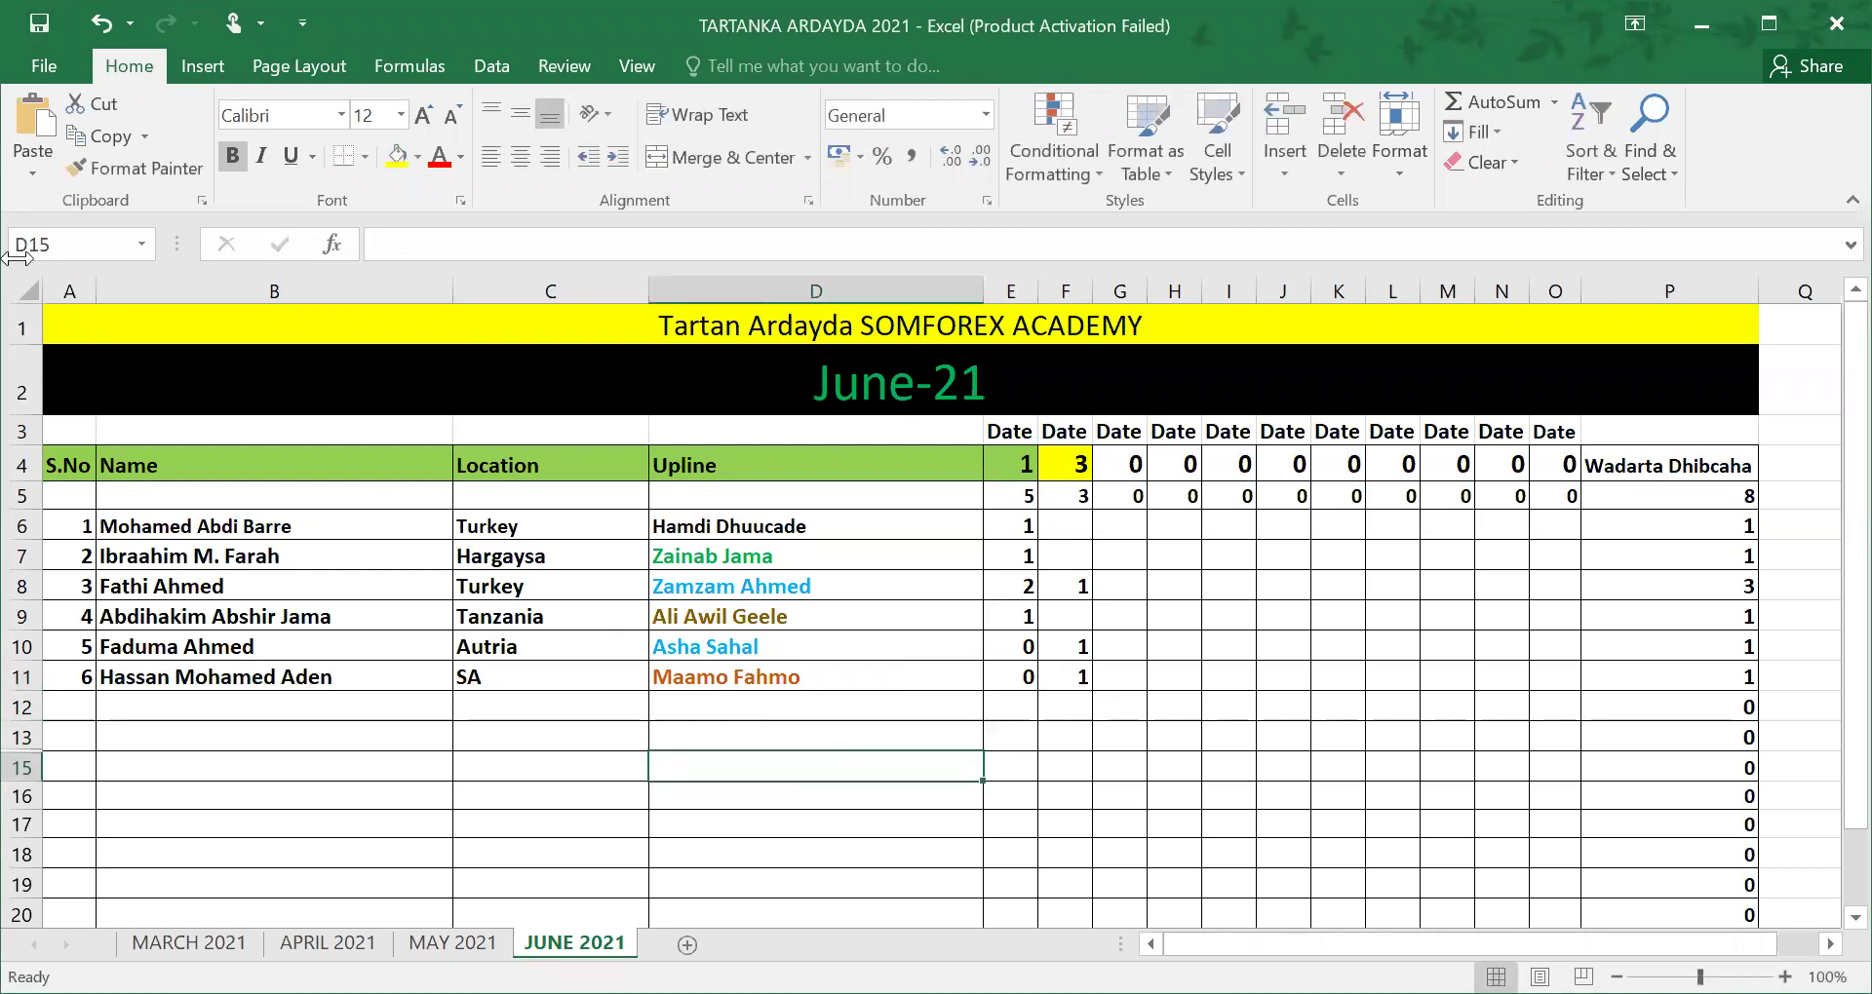
Step: Save the six-student workbook again from the Quick Access Toolbar after refocusing Excel
click(41, 26)
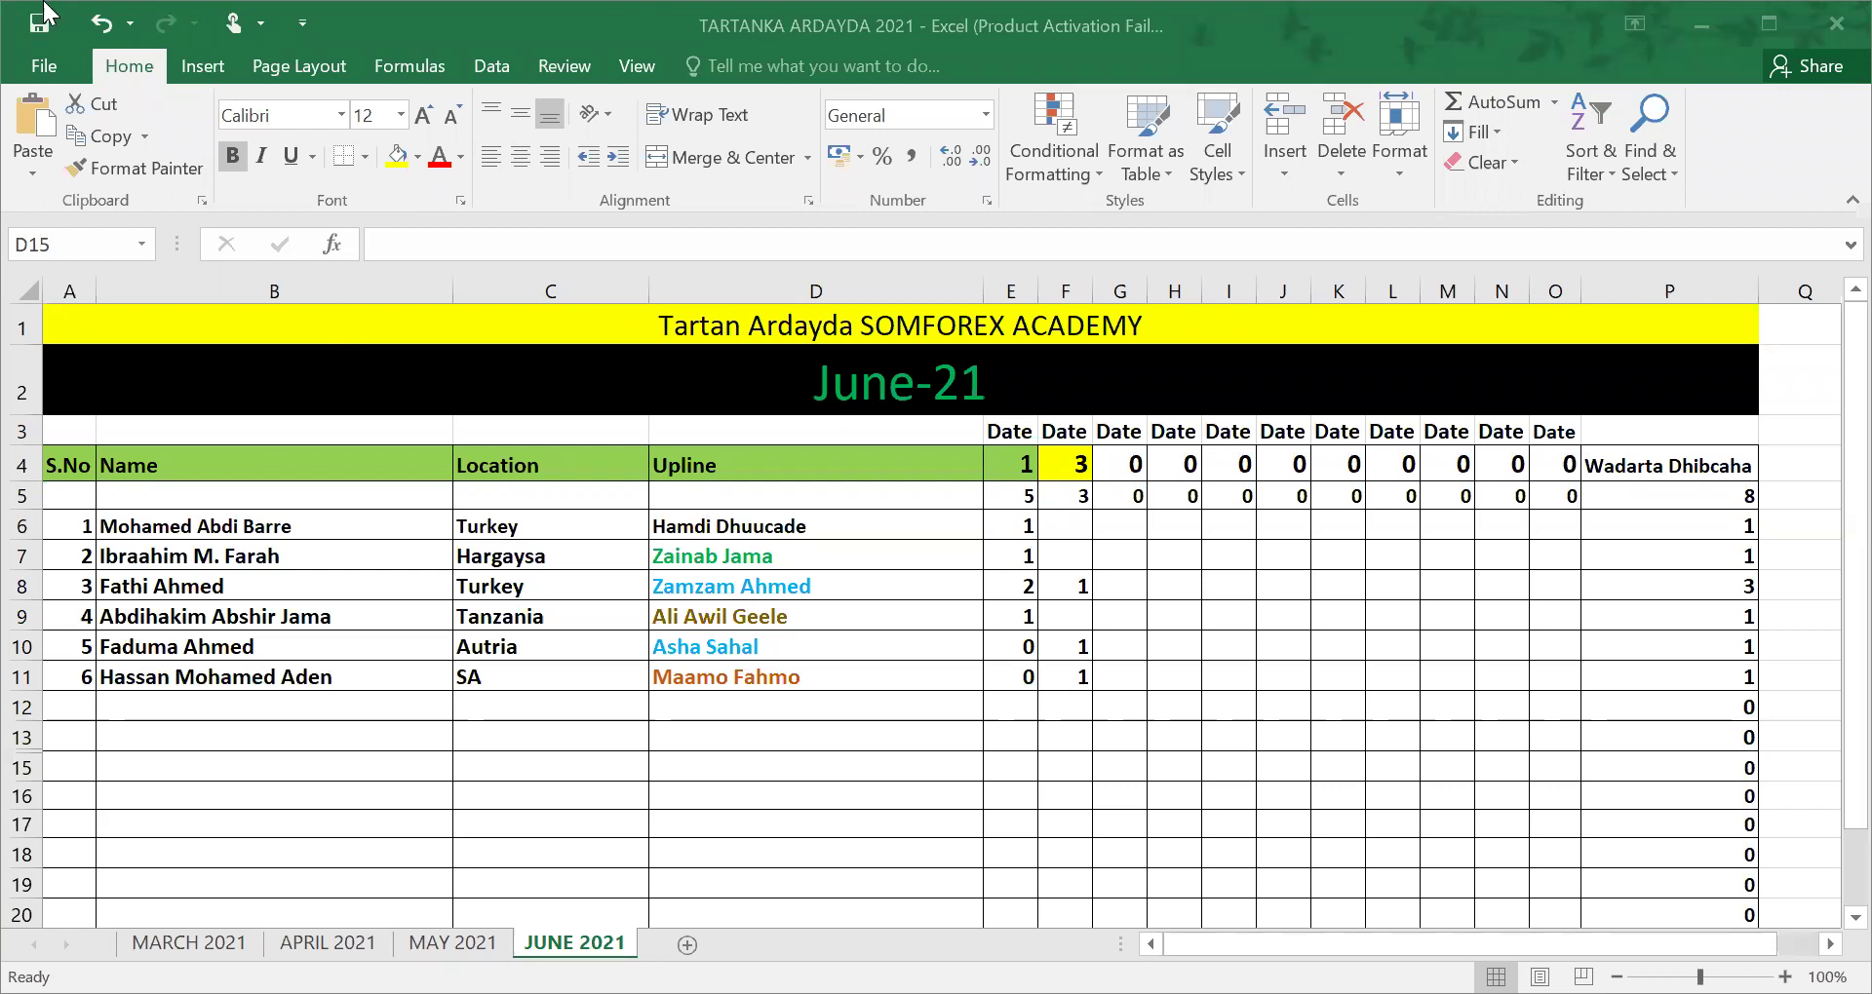
click(35, 32)
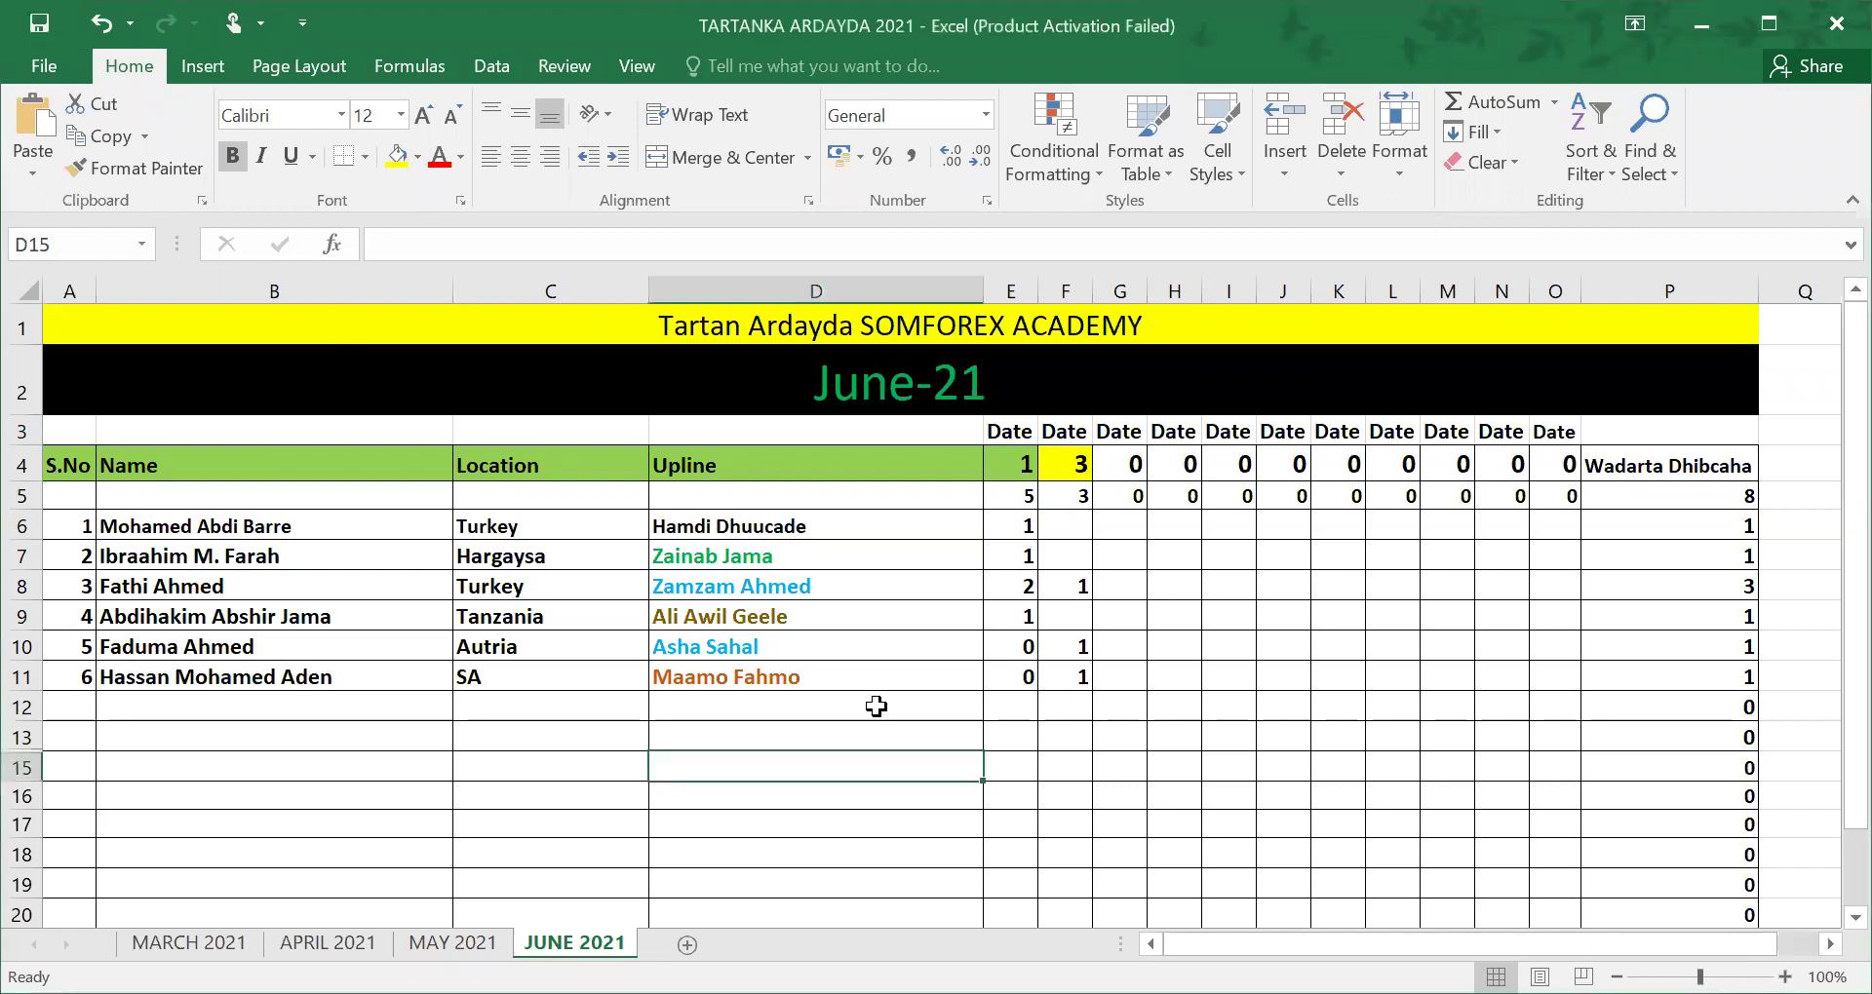
click(35, 20)
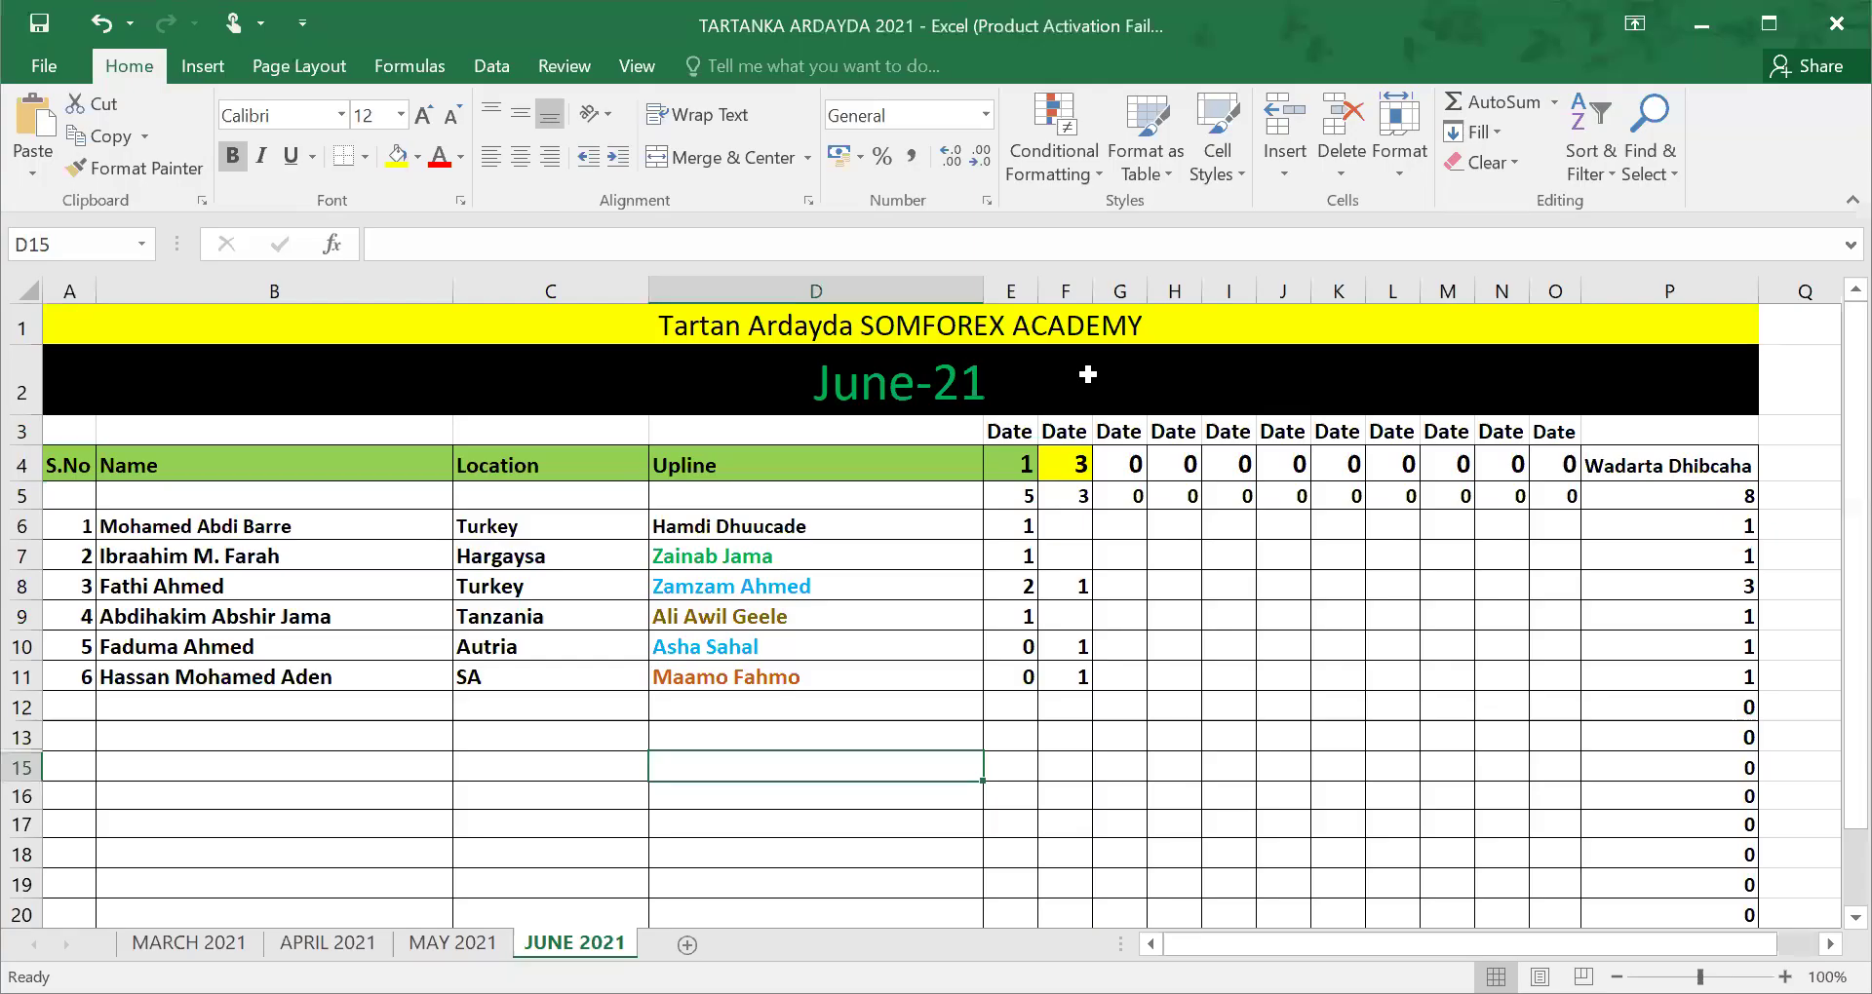
Step: Switch to Chrome's GBPCAD snapshot tab and turn on the screen pen
key(alt+Tab)
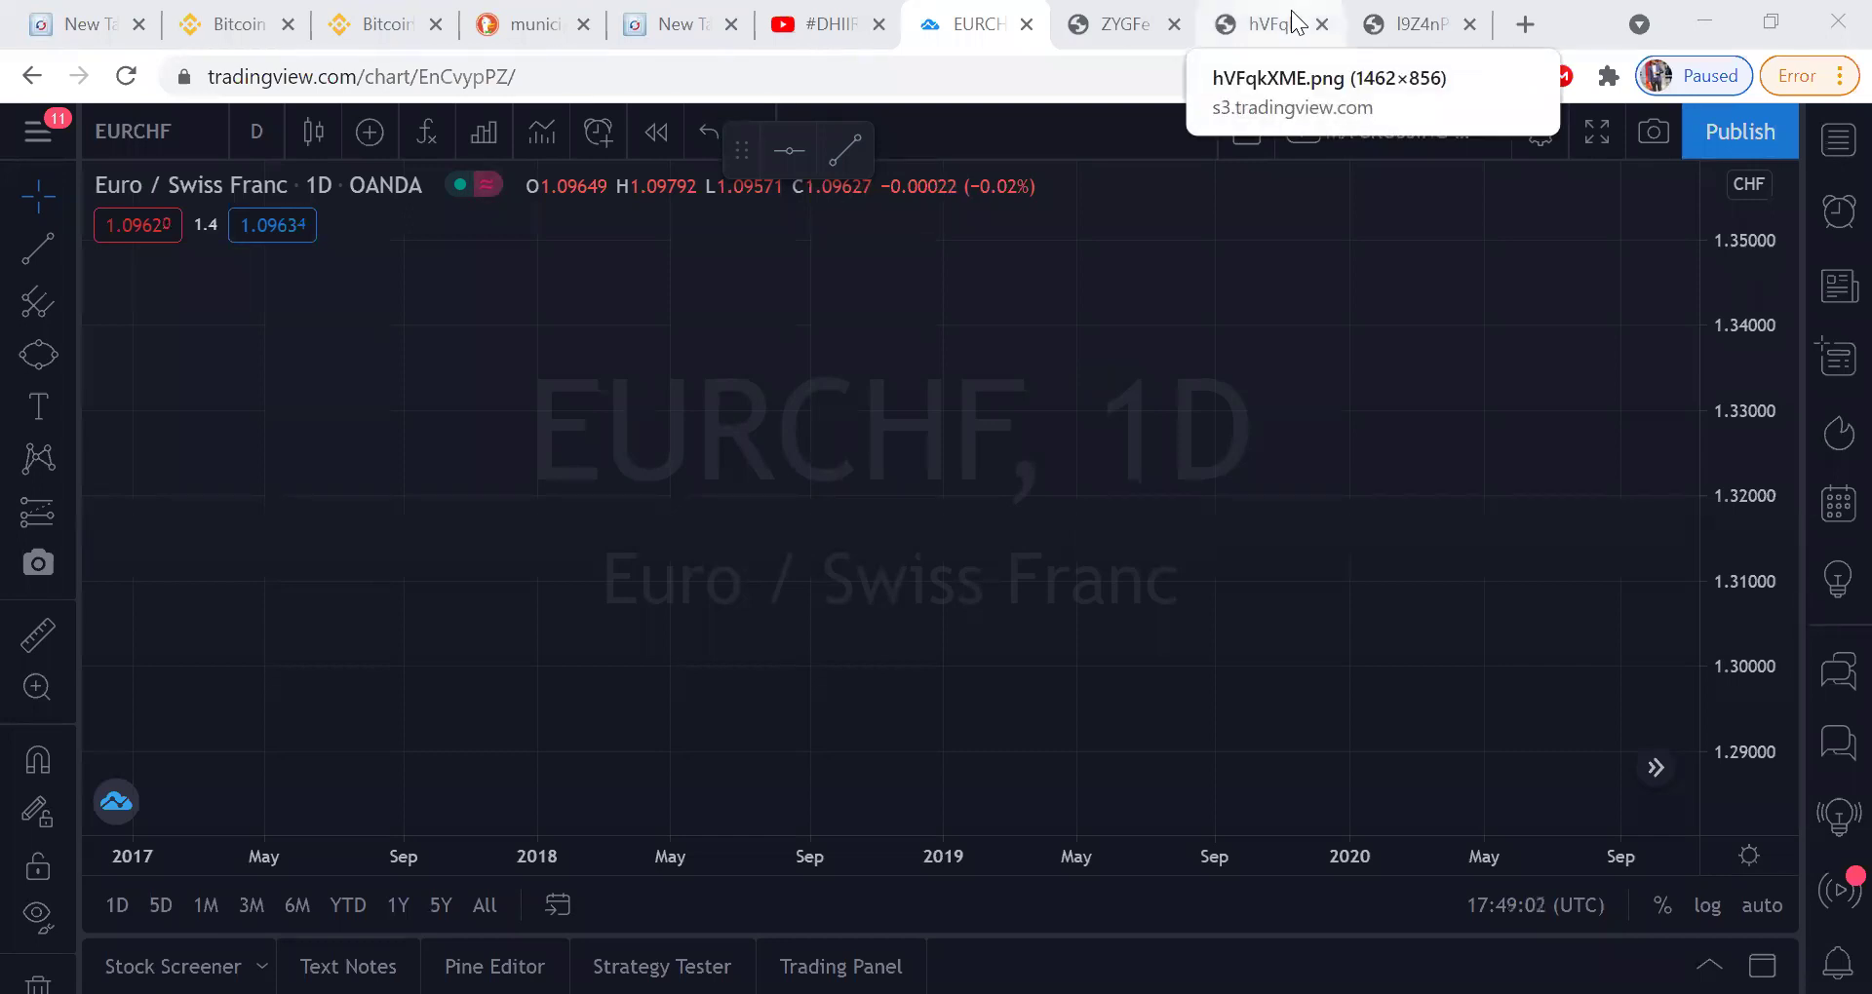
key(ctrl+Tab)
key(ctrl+Tab)
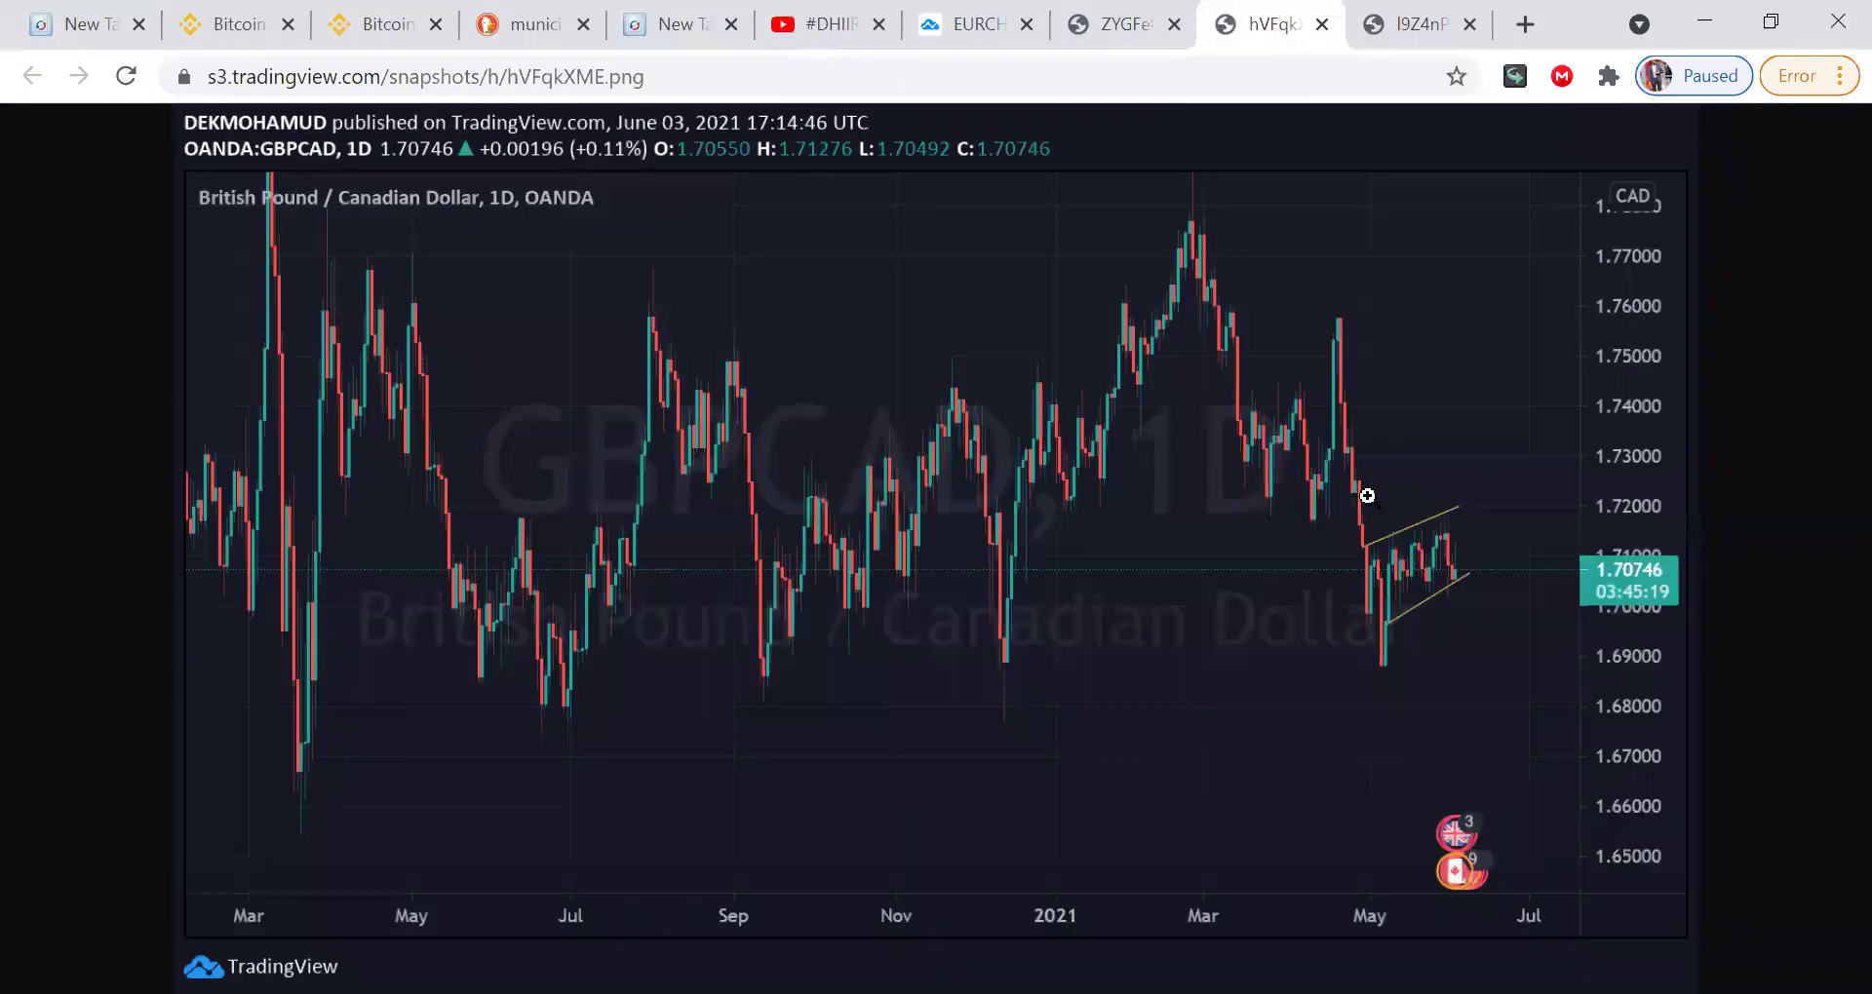
key(ctrl+shift+p)
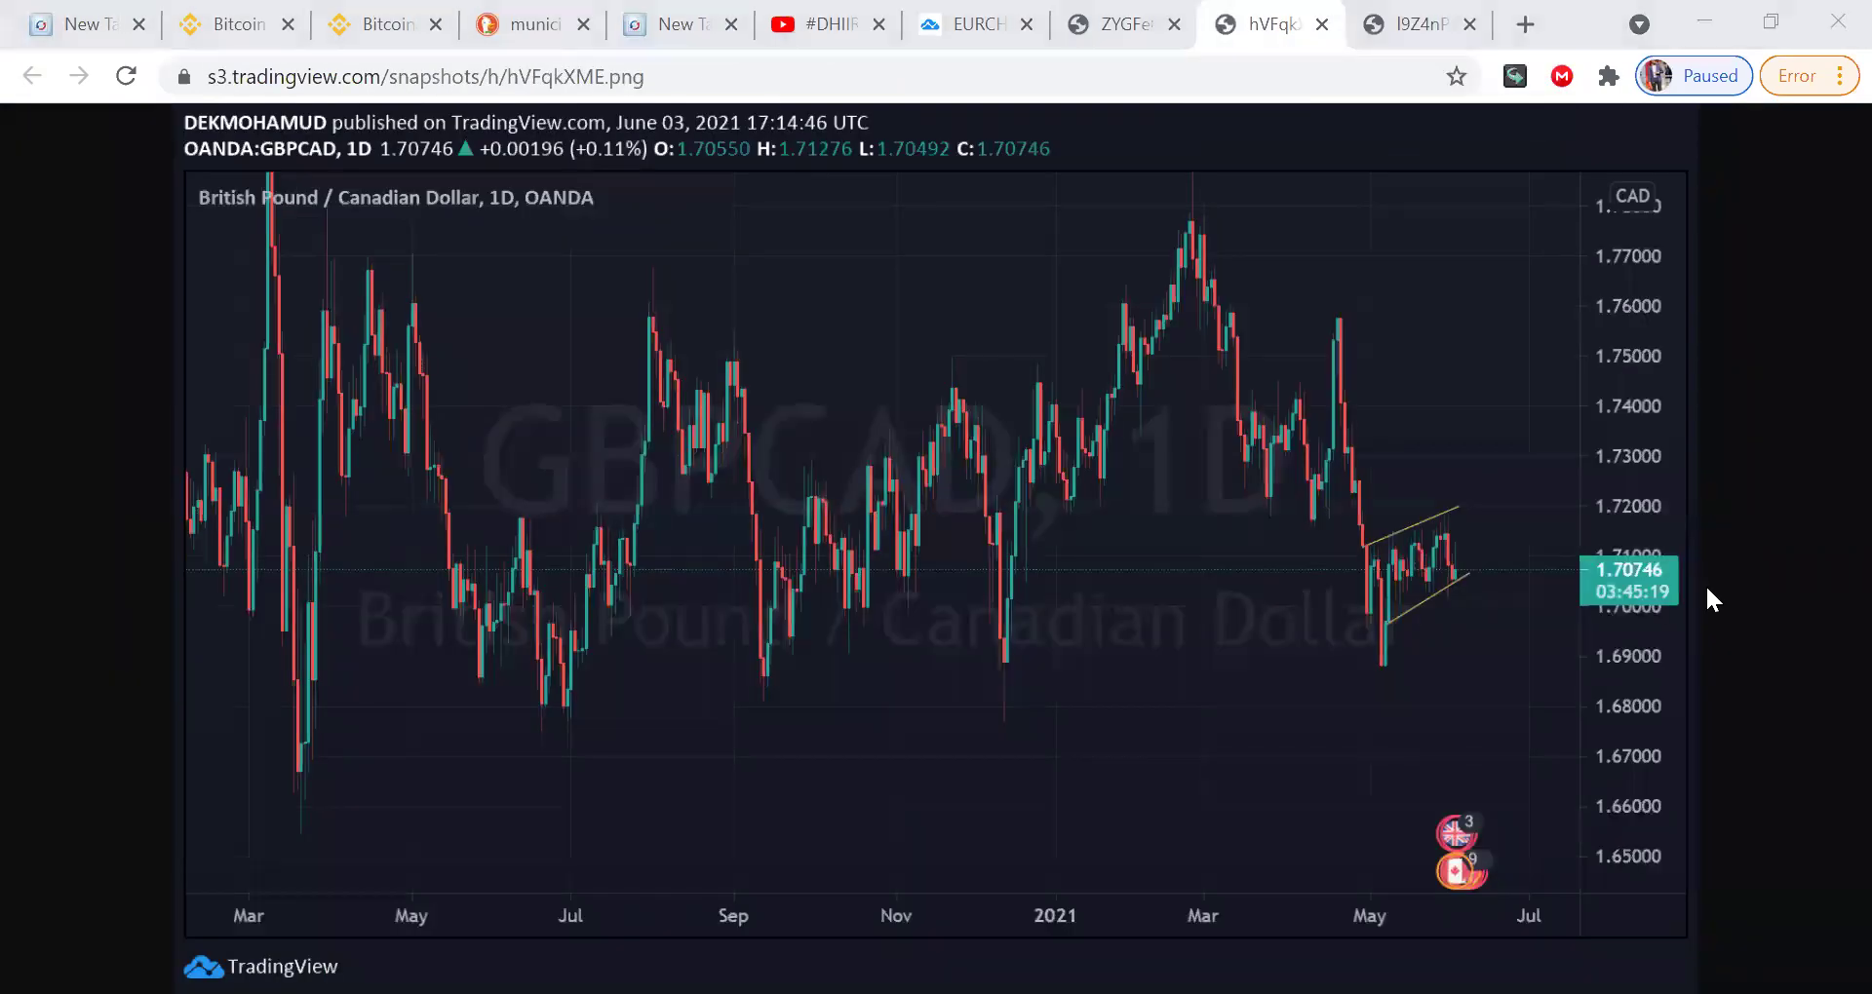
mouse_move(1494, 490)
mouse_down()
mouse_move(1383, 512)
mouse_move(1348, 542)
mouse_move(1407, 653)
mouse_move(1474, 600)
mouse_move(1491, 493)
mouse_up()
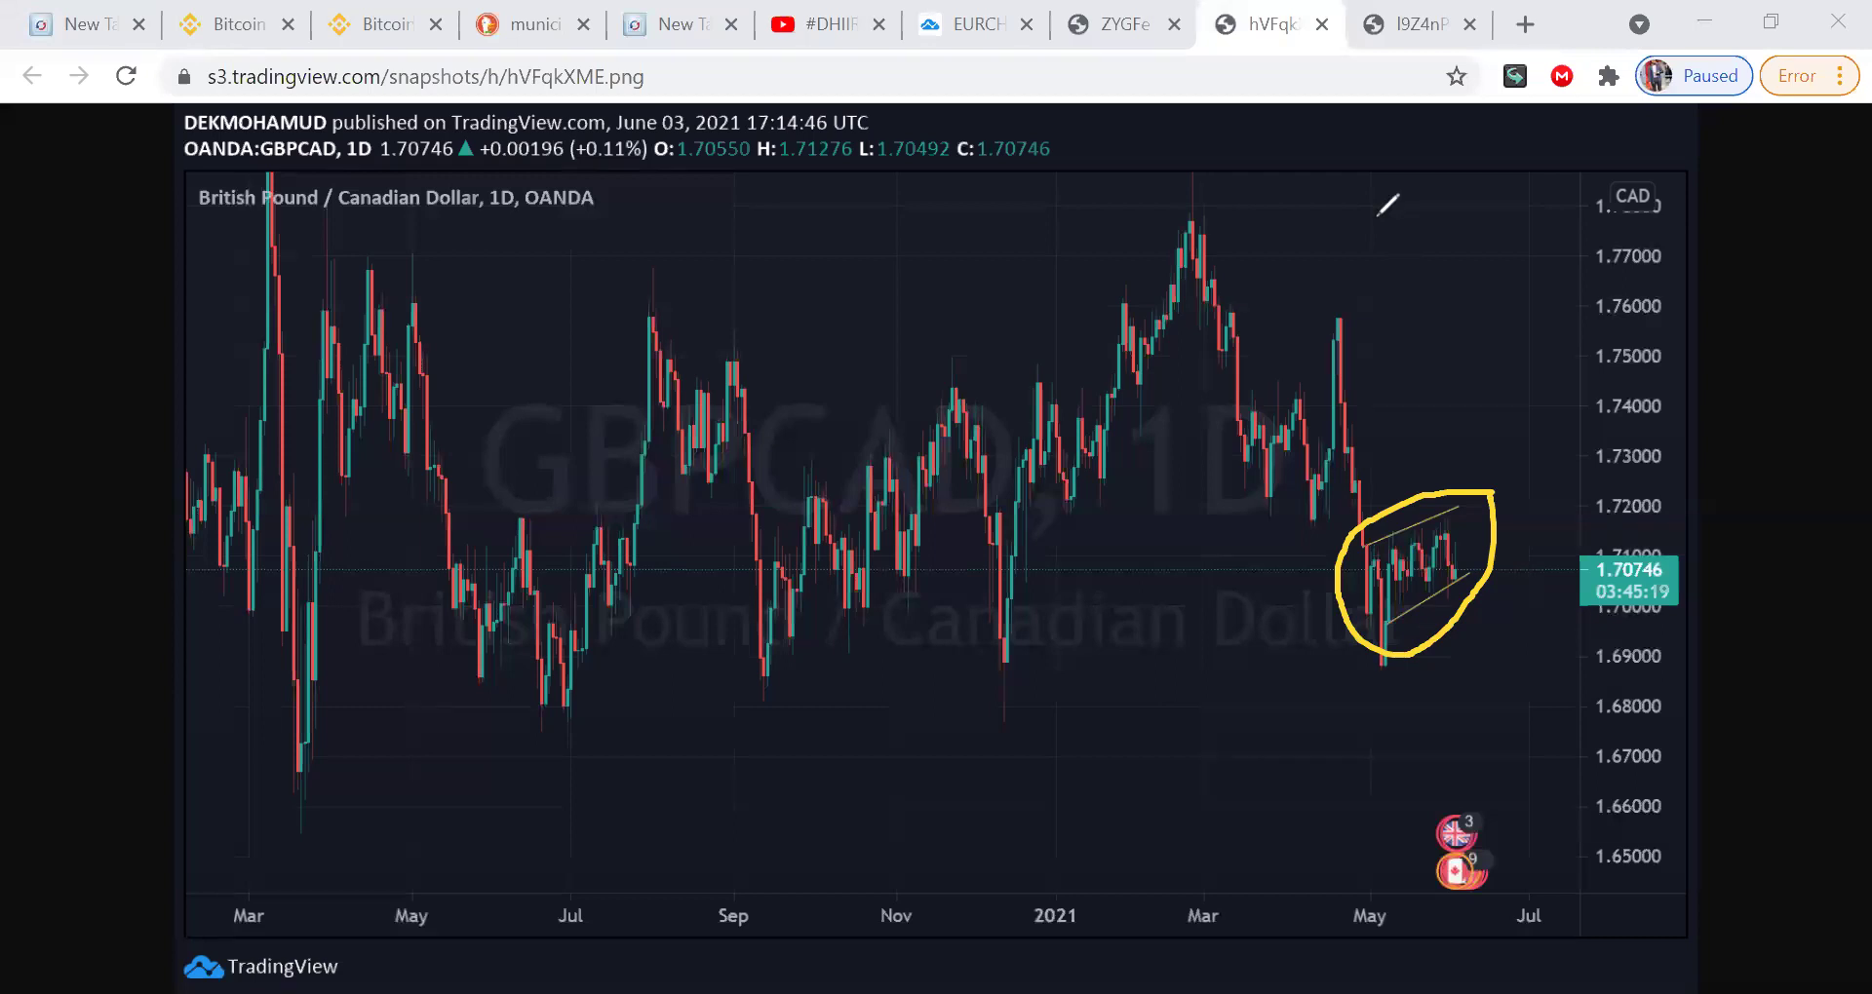
key(Escape)
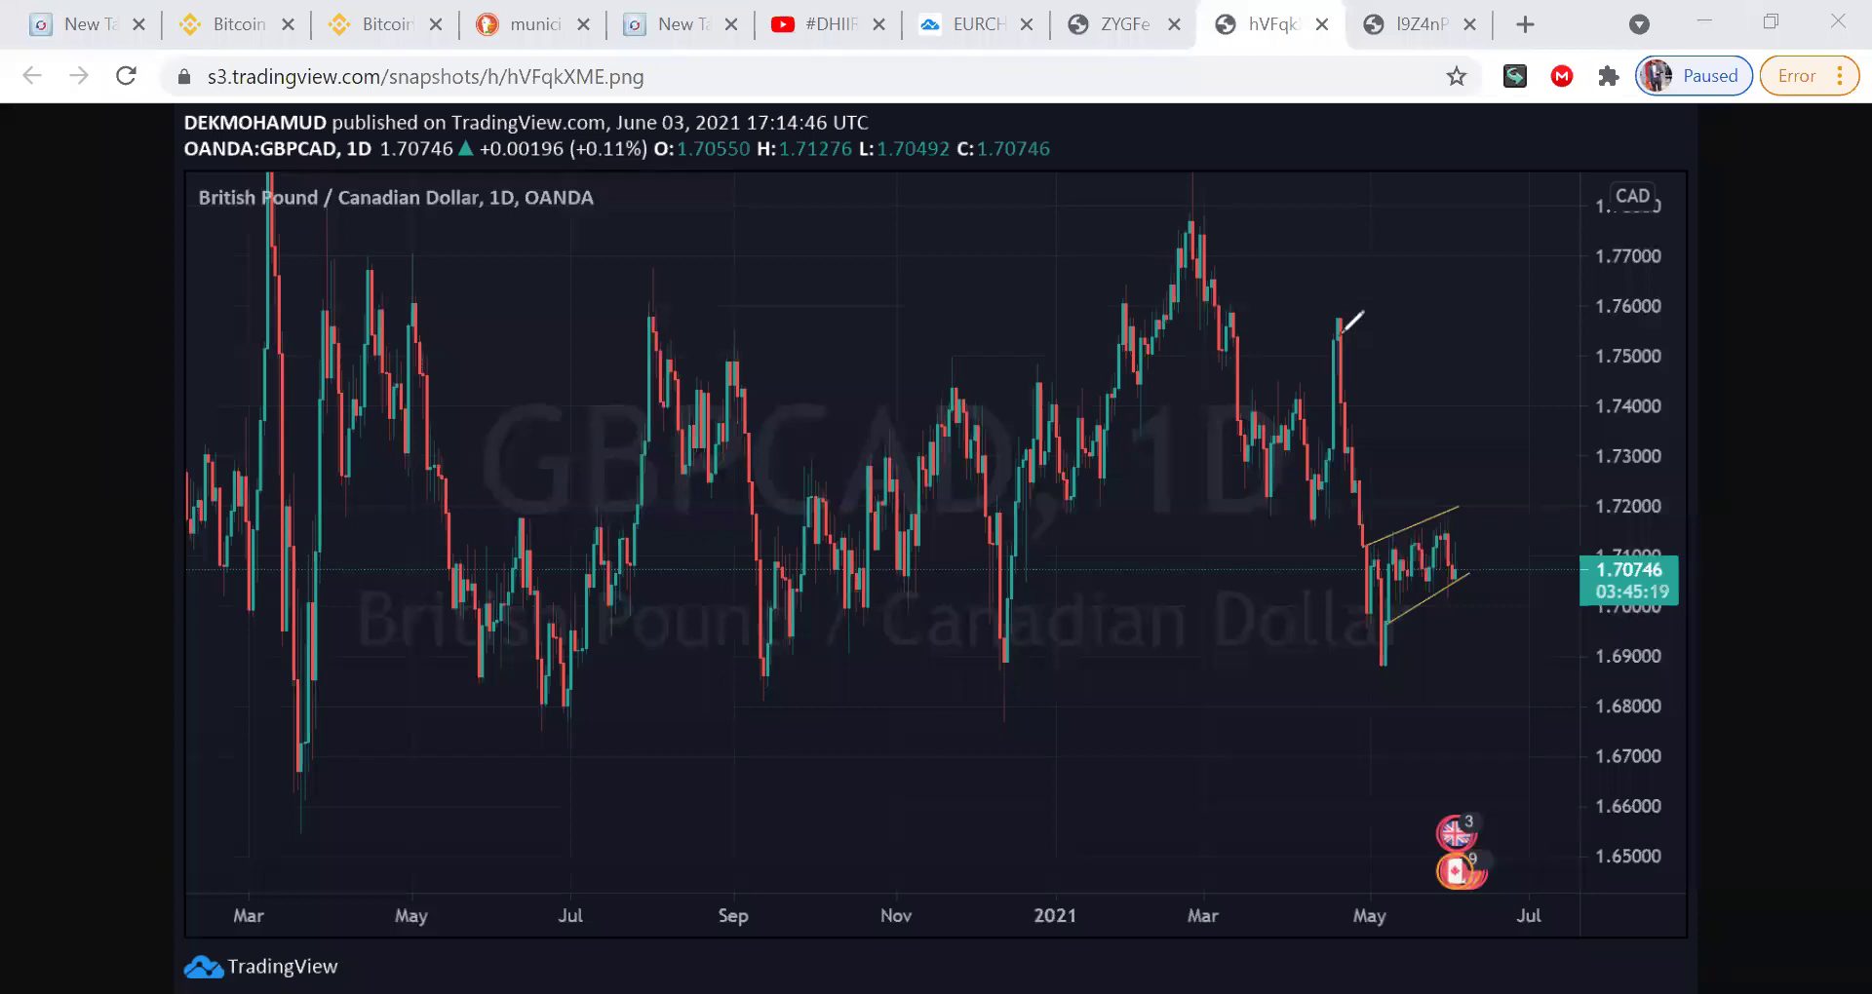
Step: Draw a line down from the May high, zigzagging and outlining inside the wedge
drag(1338, 325, 1344, 387)
mouse_move(1382, 585)
mouse_down()
mouse_move(1423, 526)
mouse_move(1445, 563)
mouse_move(1428, 546)
mouse_move(1448, 526)
mouse_move(1455, 553)
mouse_up()
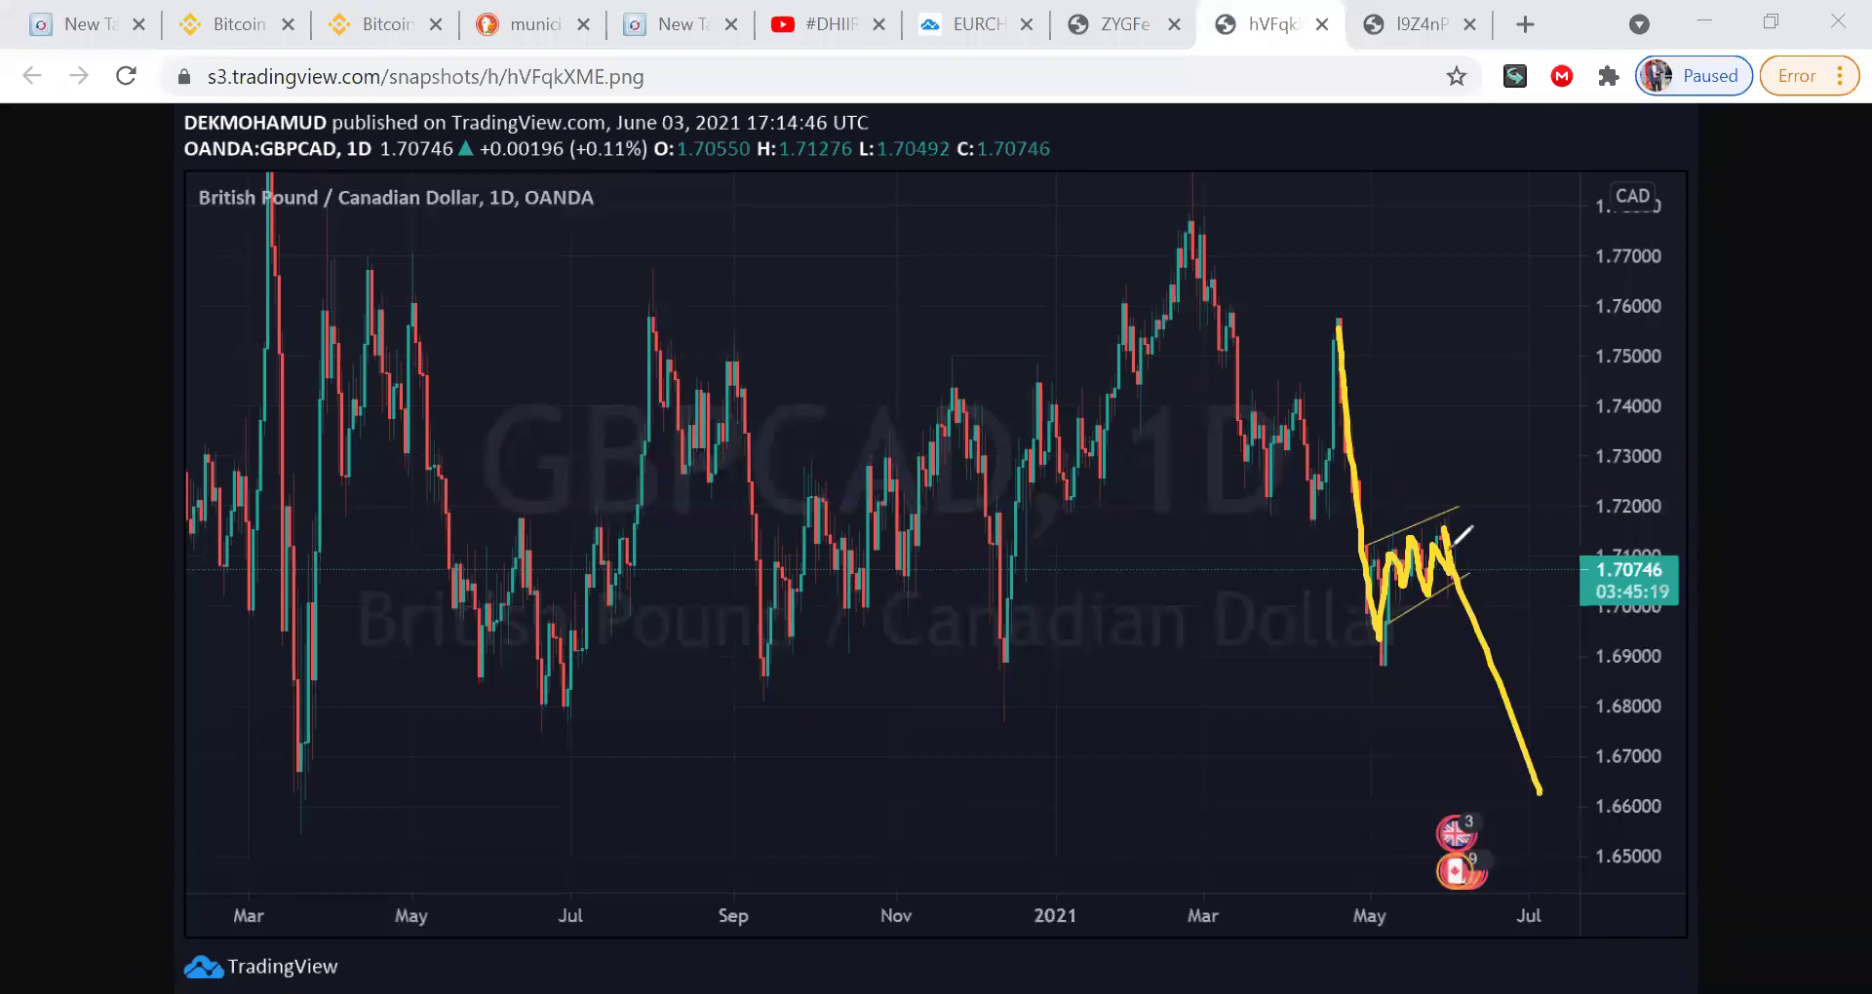
mouse_move(1407, 517)
mouse_down()
mouse_move(1367, 558)
mouse_move(1377, 615)
mouse_move(1455, 582)
mouse_move(1463, 519)
mouse_move(1424, 517)
mouse_up()
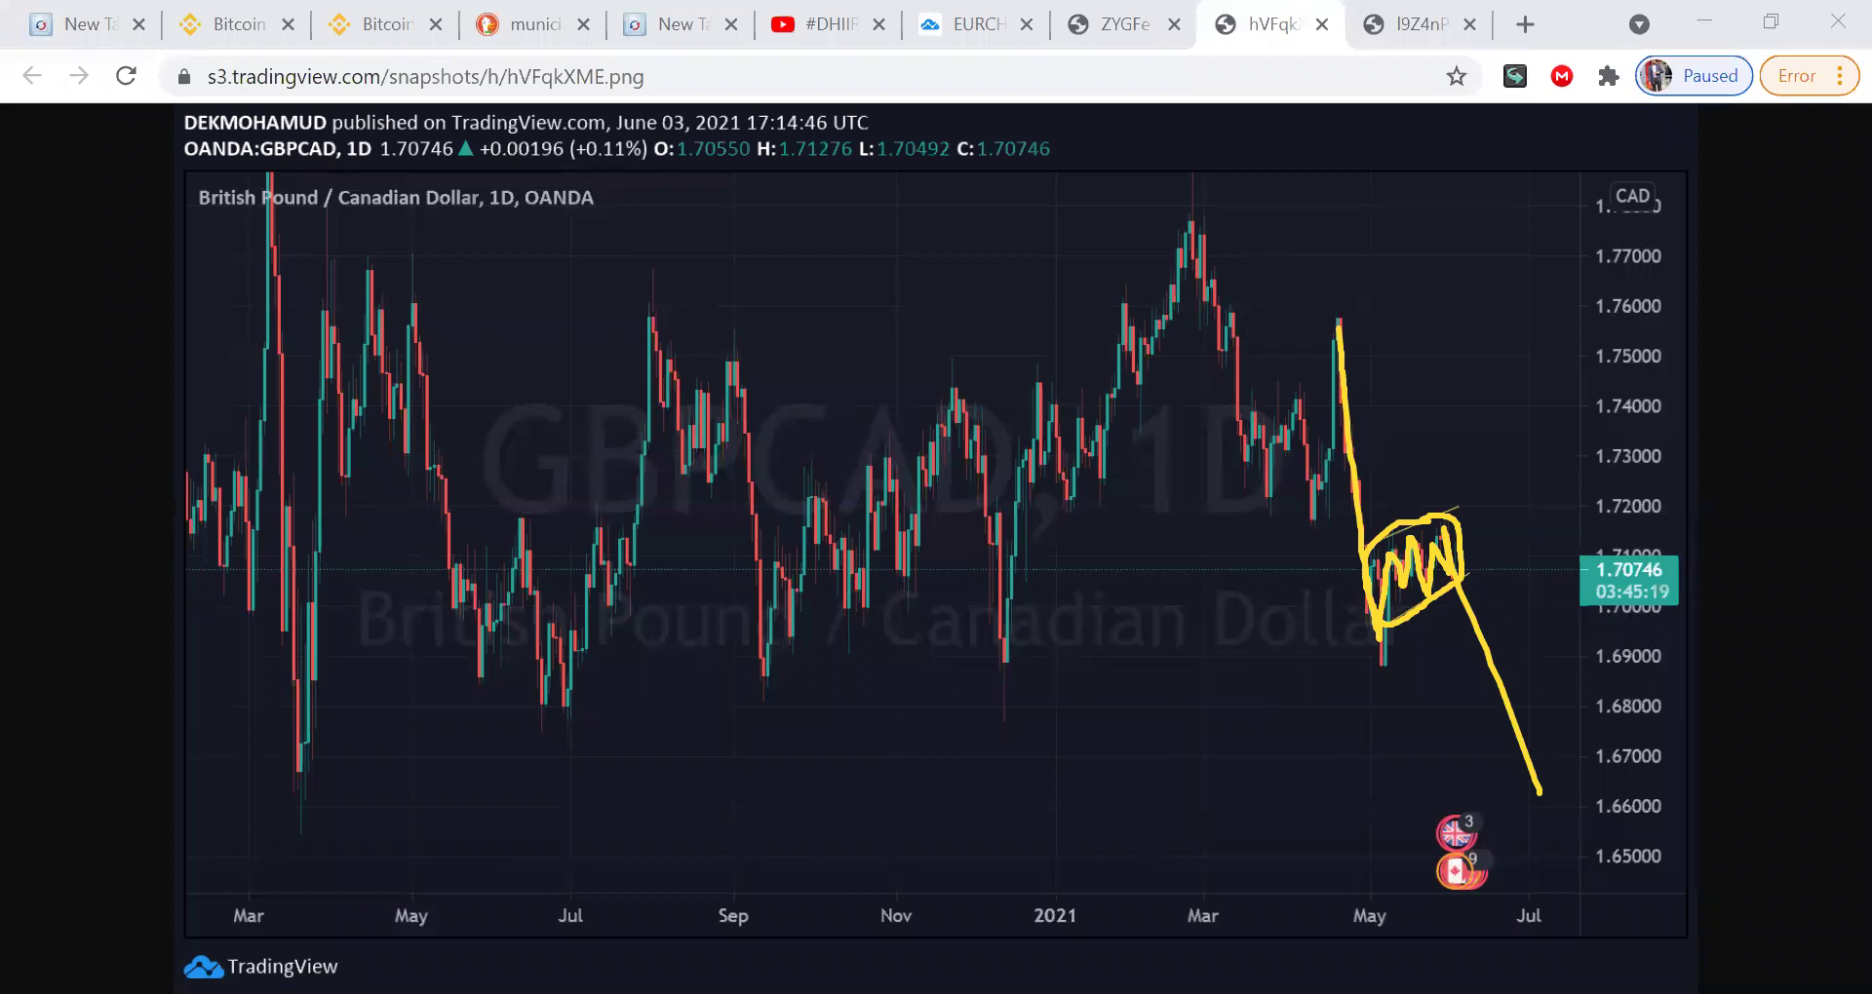
Step: Wipe every freehand stroke off the GBPCAD snapshot, keeping the original channel
key(Escape)
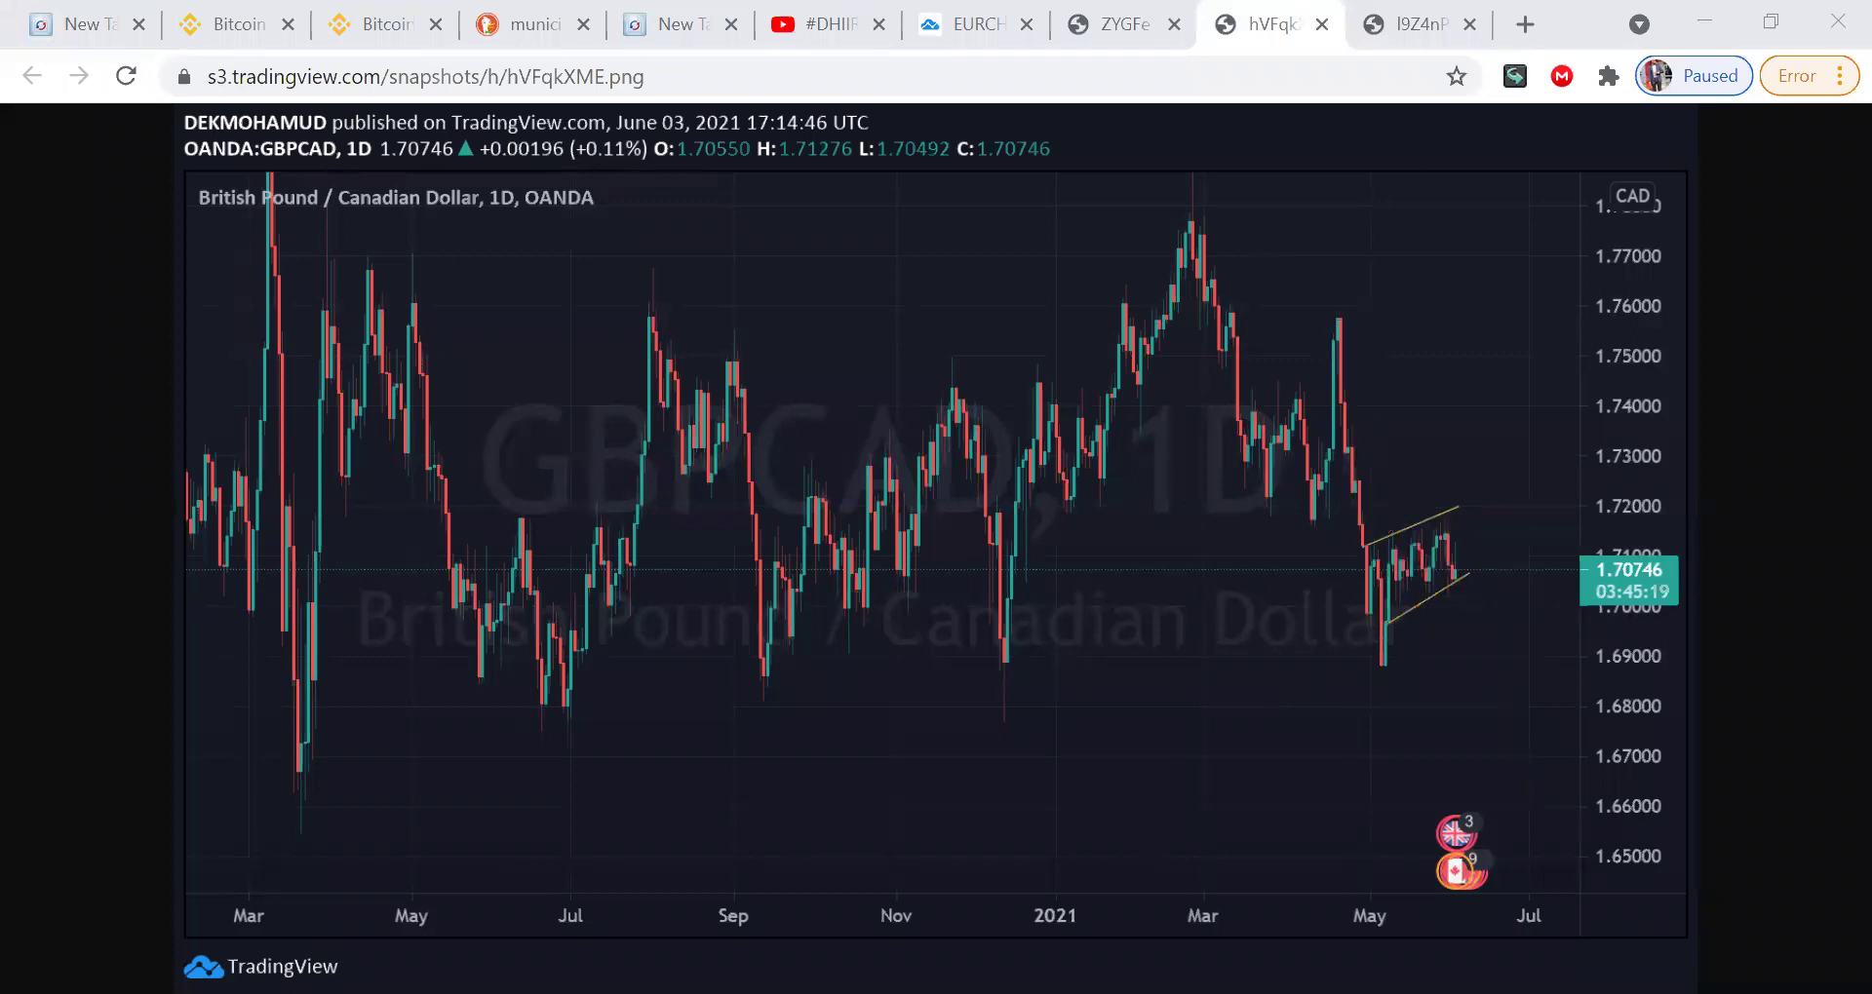